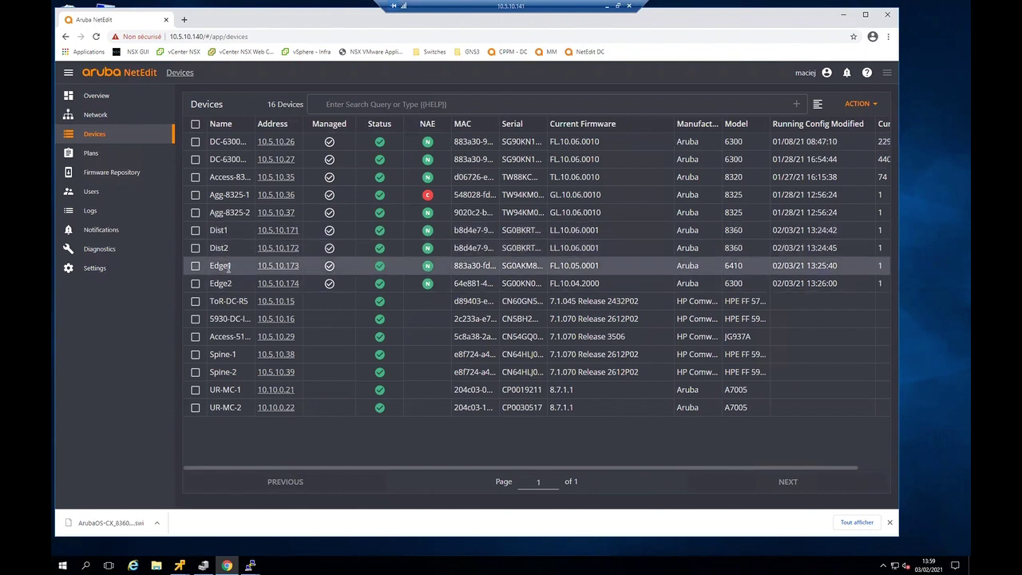
- Review Edge1's hardware info: line cards, management modules and its four power supplies
{"action": "left_click", "coordinate": [281, 267]}
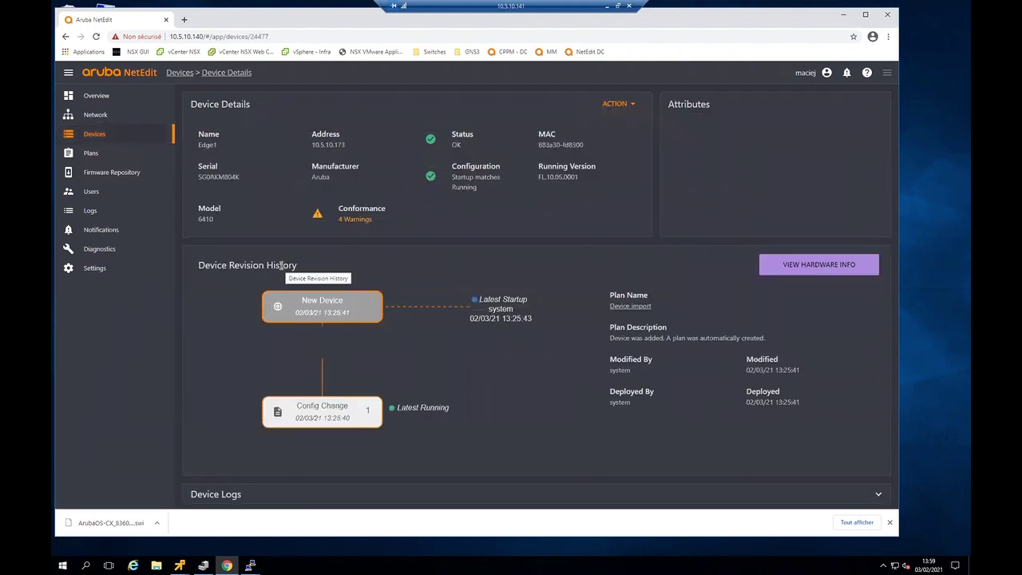
{"action": "left_click", "coordinate": [613, 104]}
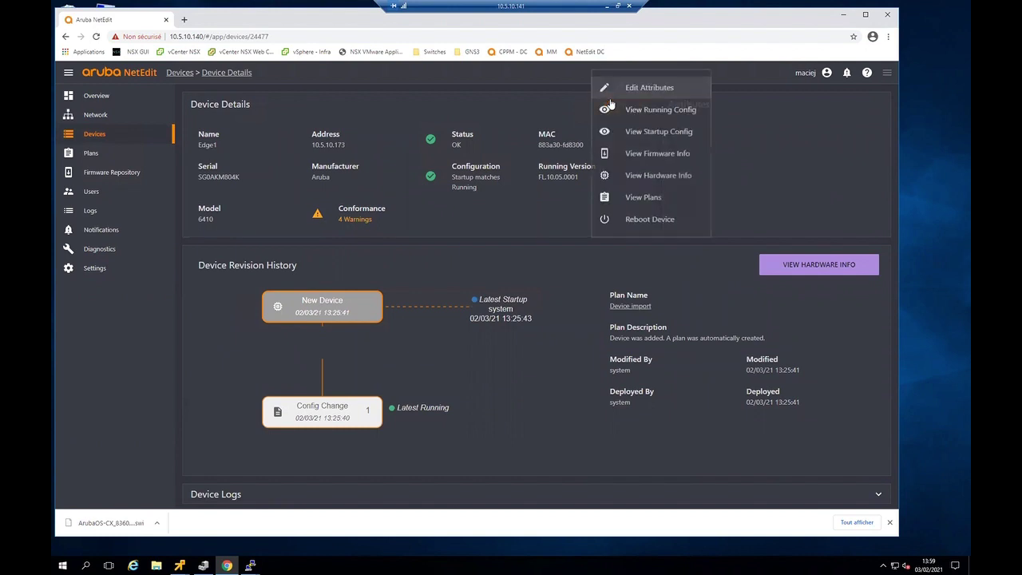
{"action": "left_click", "coordinate": [641, 175]}
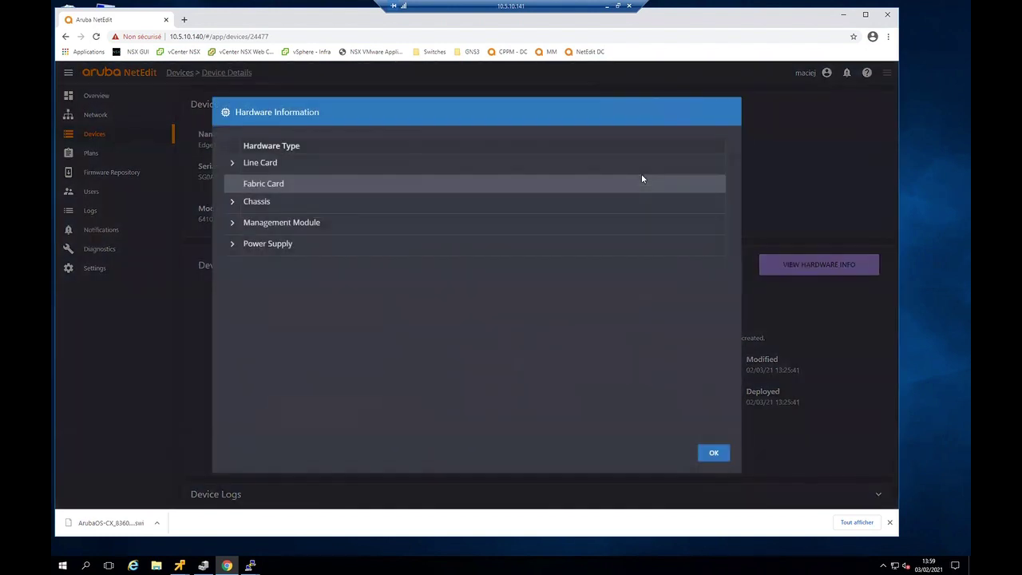
{"action": "left_click", "coordinate": [232, 165]}
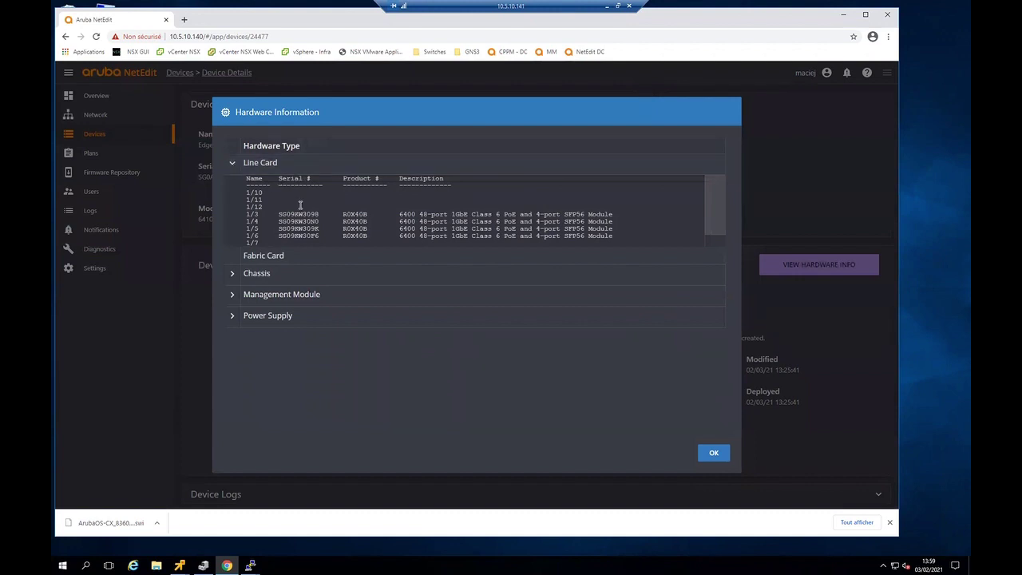
{"action": "left_click", "coordinate": [232, 297]}
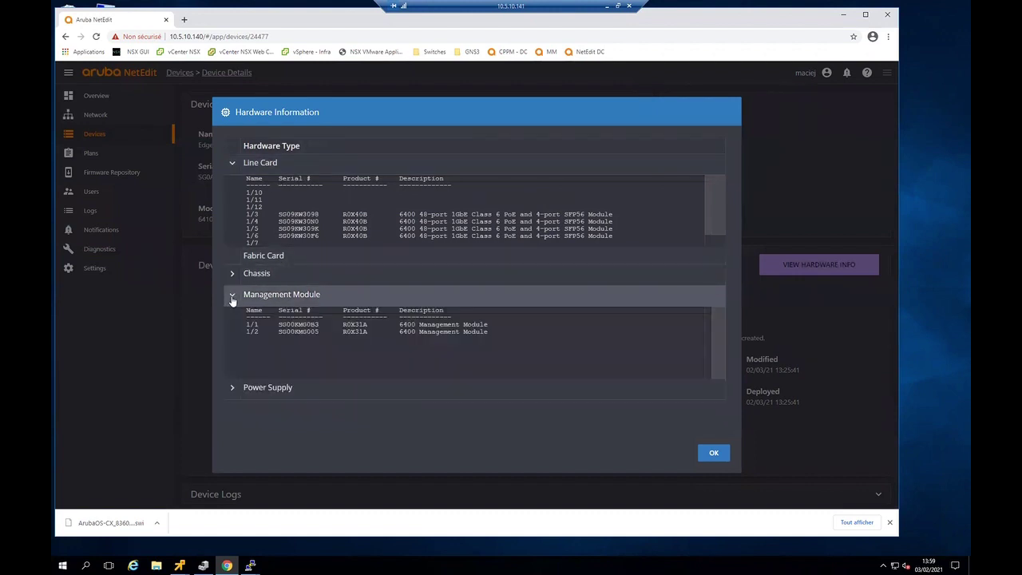
{"action": "left_click", "coordinate": [232, 387]}
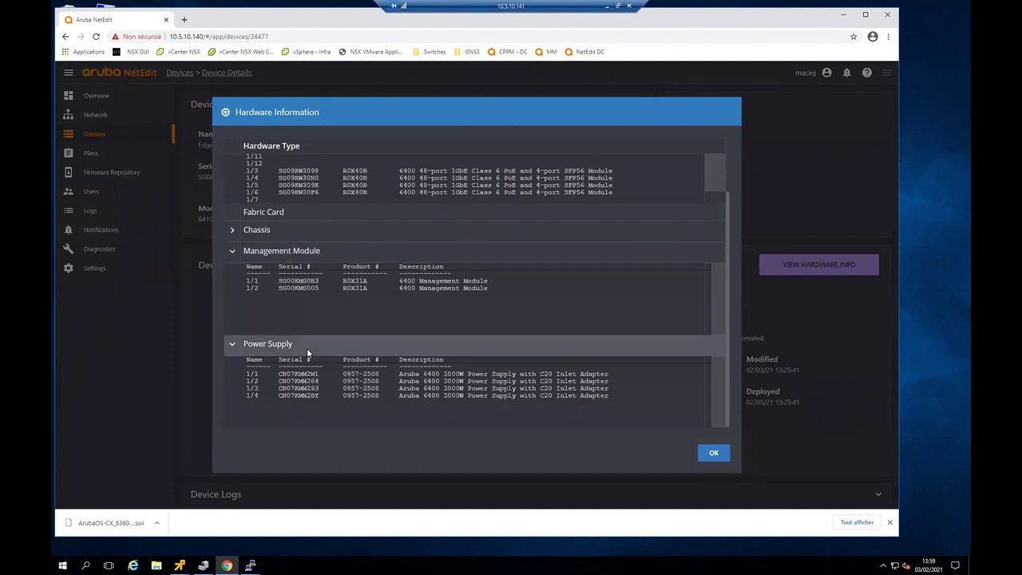
{"action": "left_click", "coordinate": [710, 455]}
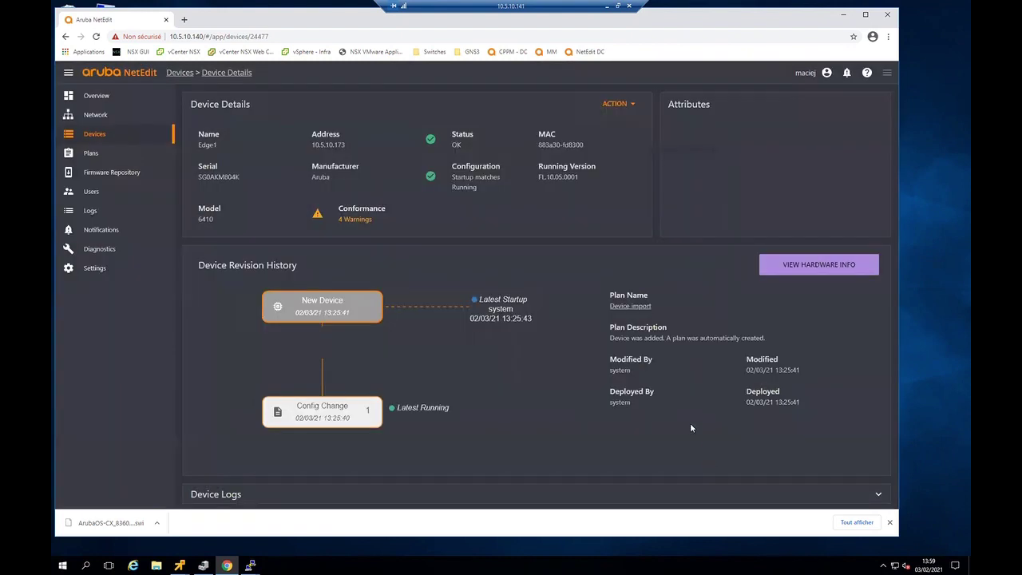
- Select the Dist1 and Dist2 switches in the Devices list for a firmware change
{"action": "left_click", "coordinate": [93, 135]}
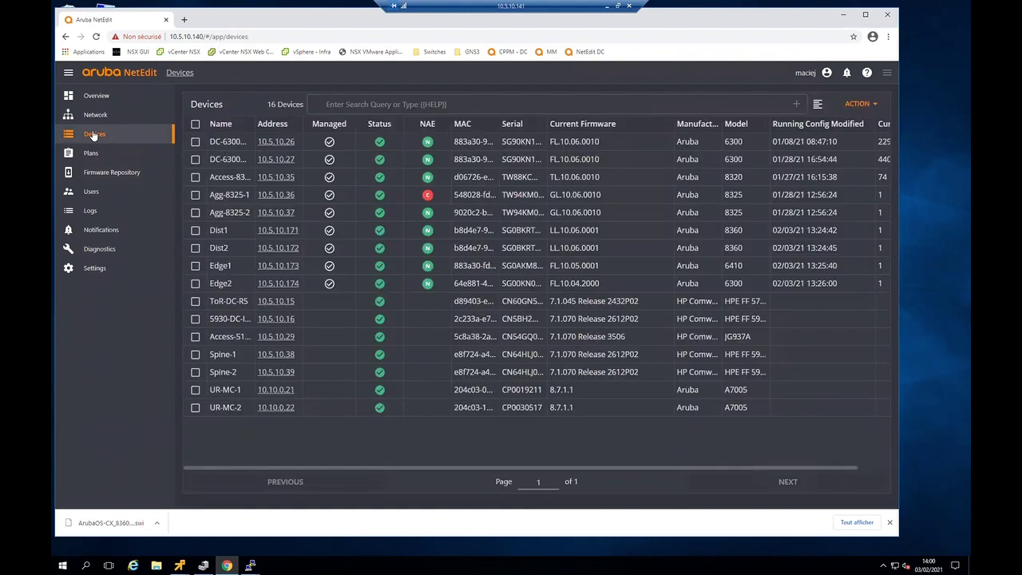
{"action": "left_click", "coordinate": [195, 230]}
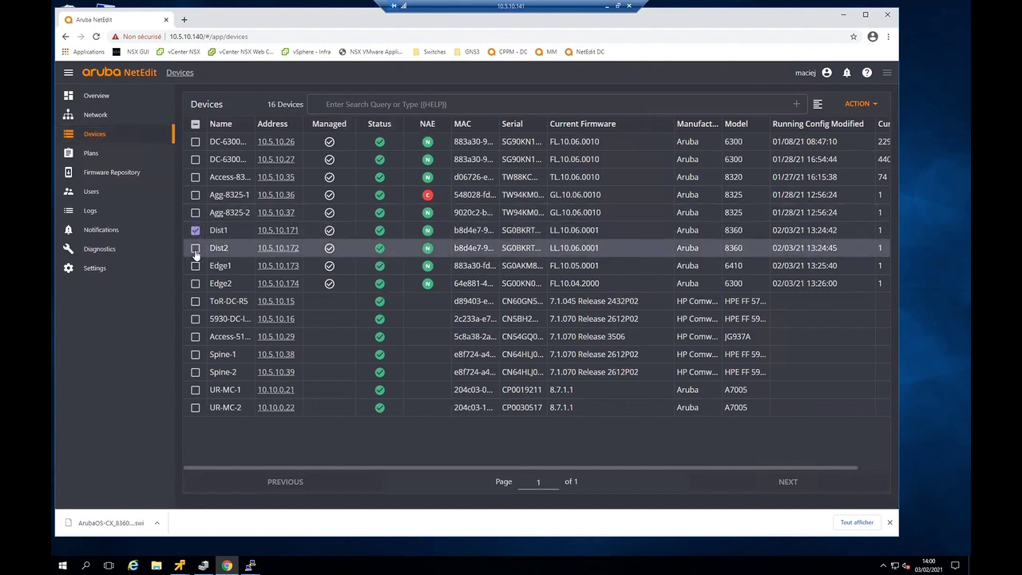
{"action": "left_click", "coordinate": [195, 249]}
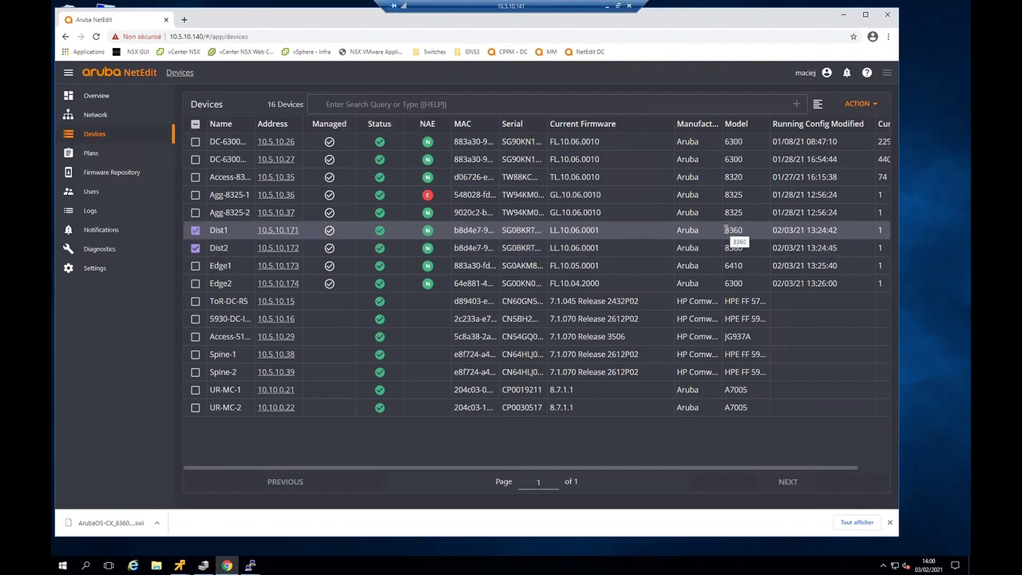
{"action": "left_click", "coordinate": [856, 104]}
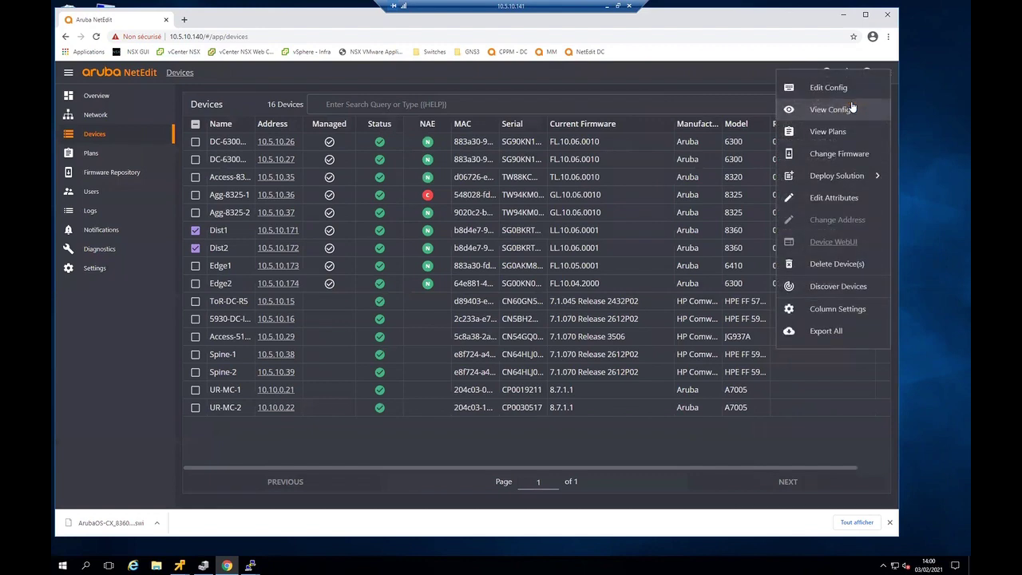
- Build a firmware plan for Dist1 and Dist2 using image ArubaOS-CX_8360_10_06_0010.swi and deploy it
{"action": "left_click", "coordinate": [832, 152]}
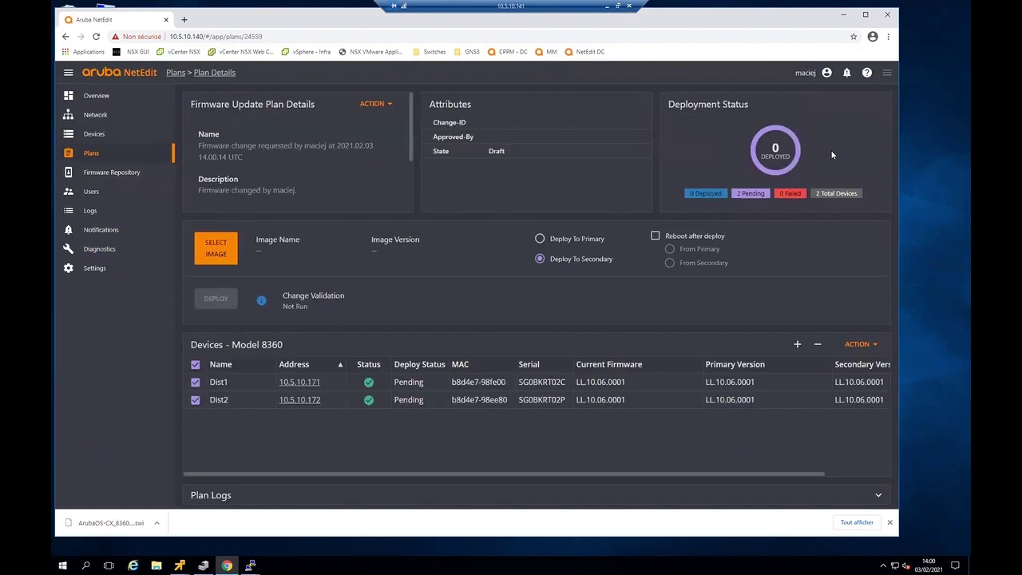
{"action": "left_click", "coordinate": [206, 257]}
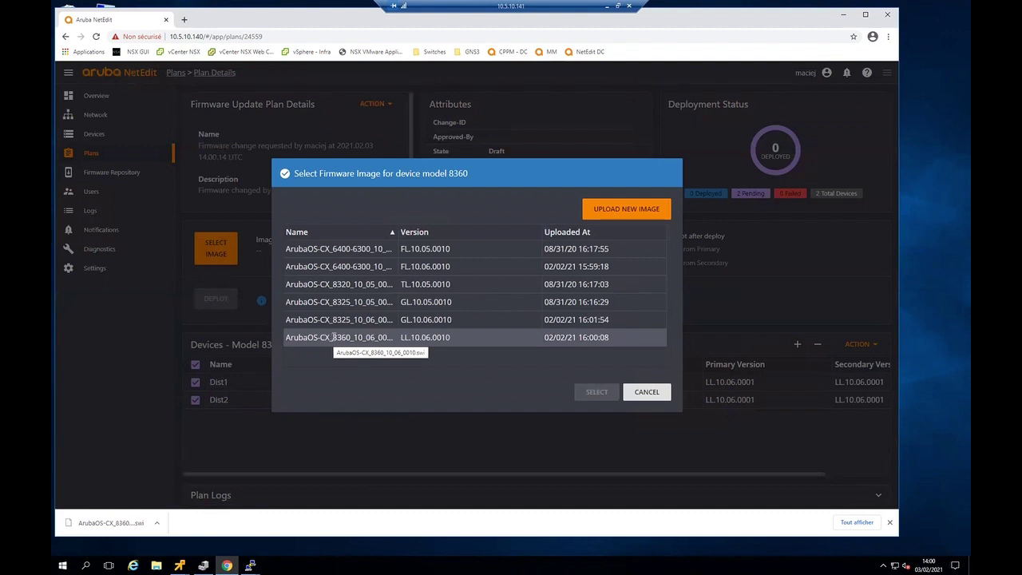
{"action": "left_click", "coordinate": [334, 338]}
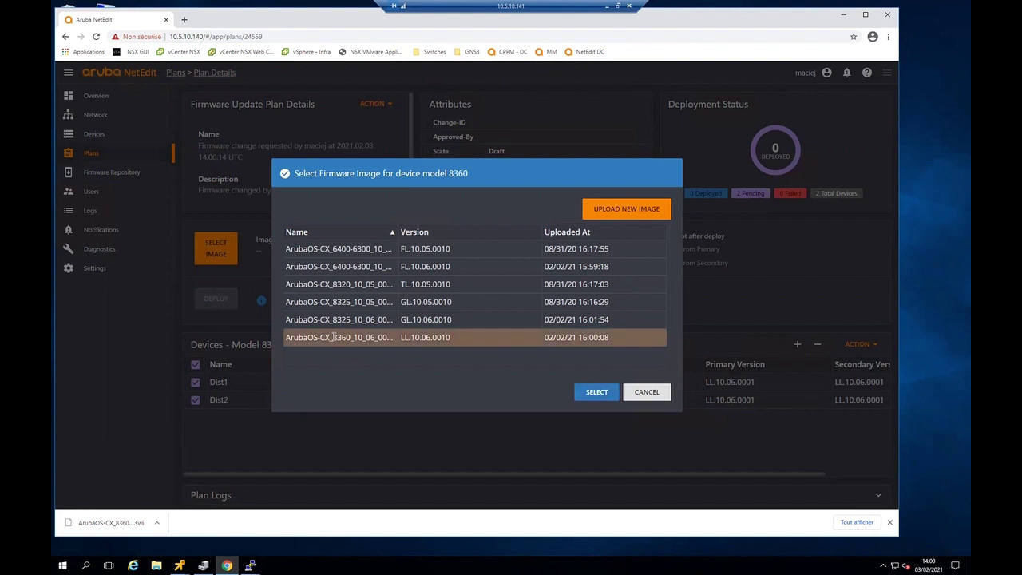
{"action": "left_click", "coordinate": [597, 392]}
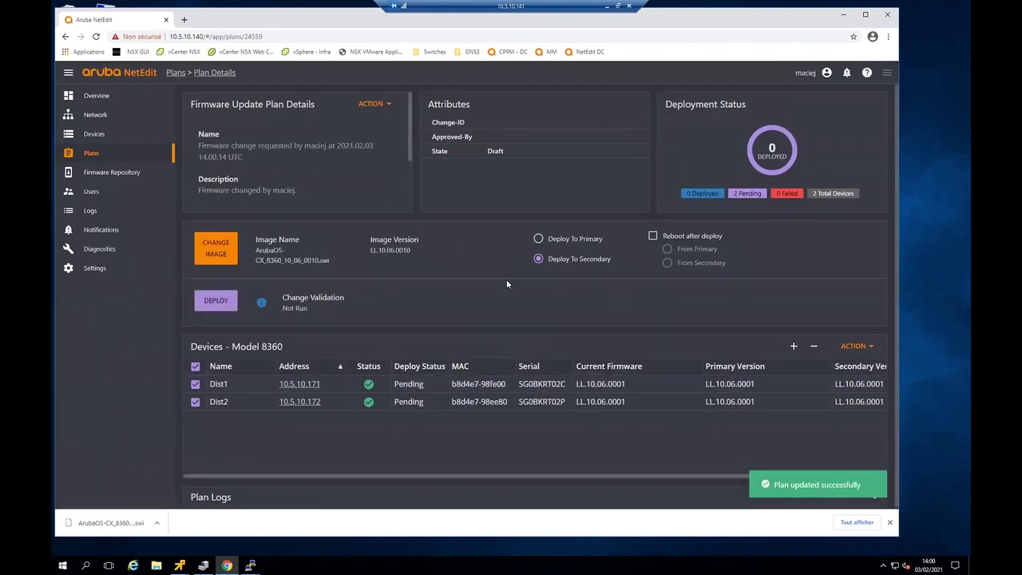
{"action": "left_click", "coordinate": [211, 299]}
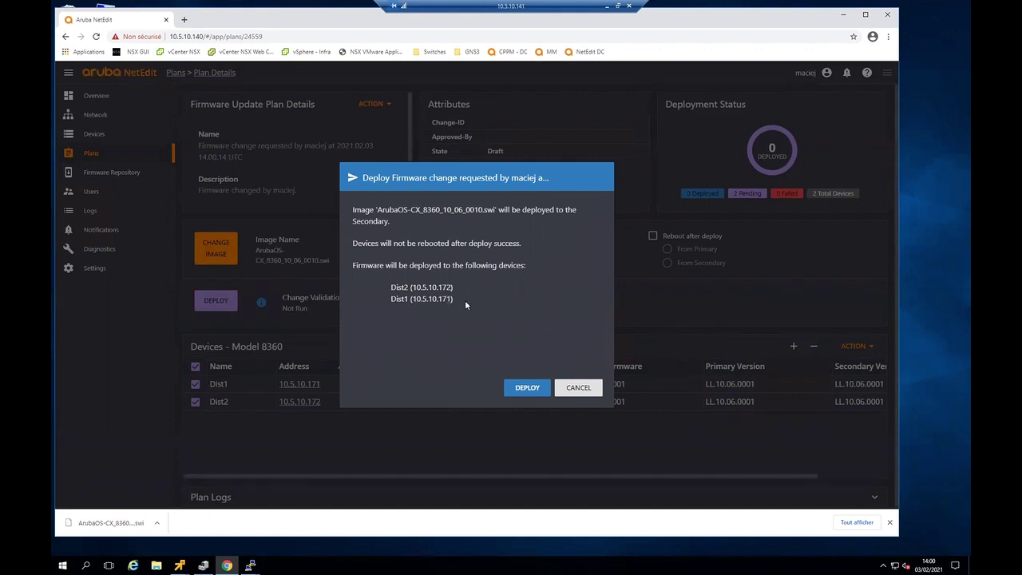
- Confirm deploying LL.10.06.0010 to the secondary partition of Dist1 and Dist2
{"action": "left_click", "coordinate": [528, 388]}
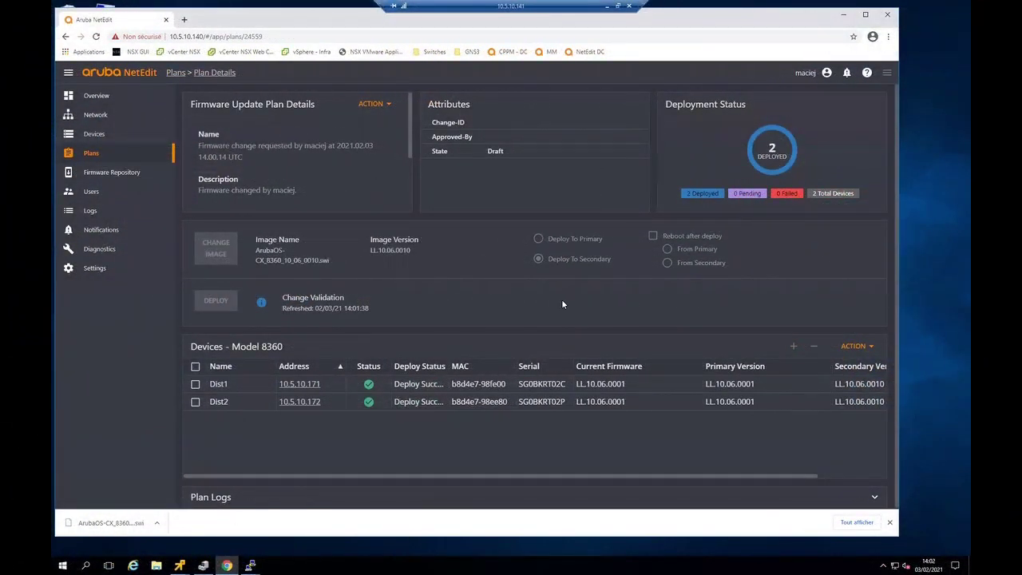
- Run 'sho images' on the Dist1 console and check the secondary image is LL.10.06.0010
{"action": "left_click", "coordinate": [845, 17]}
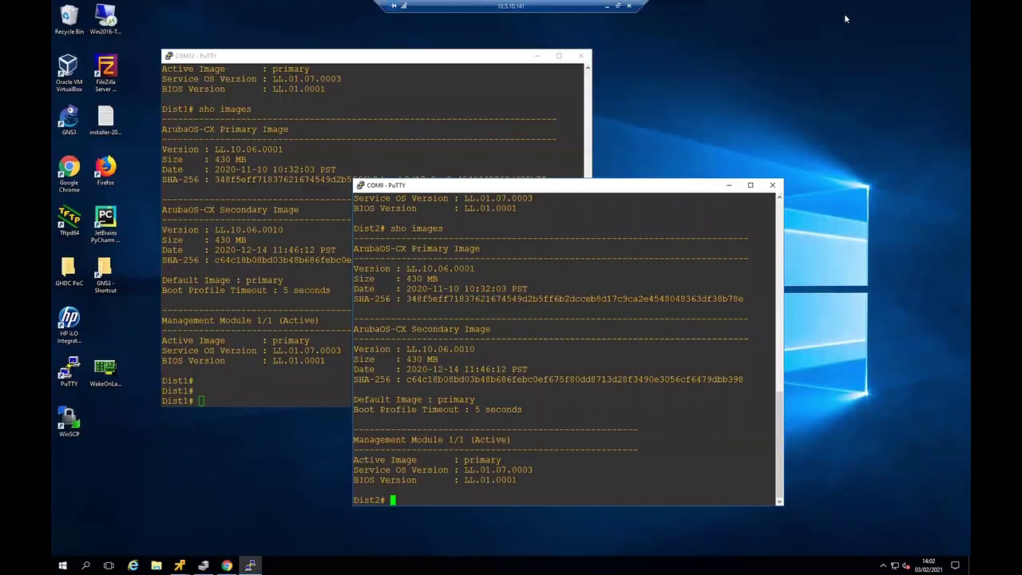
{"action": "left_click", "coordinate": [343, 59]}
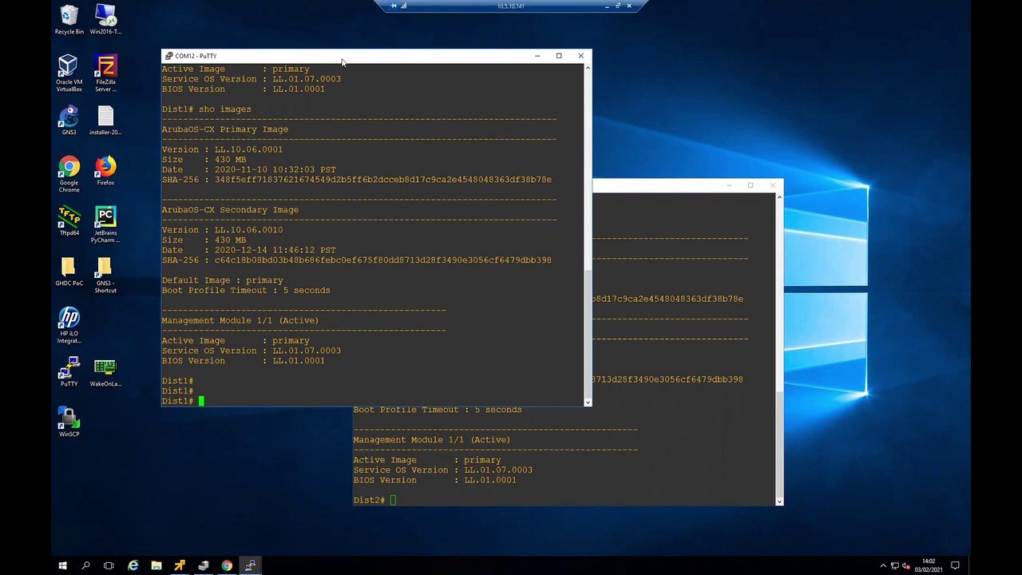
{"action": "type", "text": "sho images"}
{"action": "key", "text": "Return"}
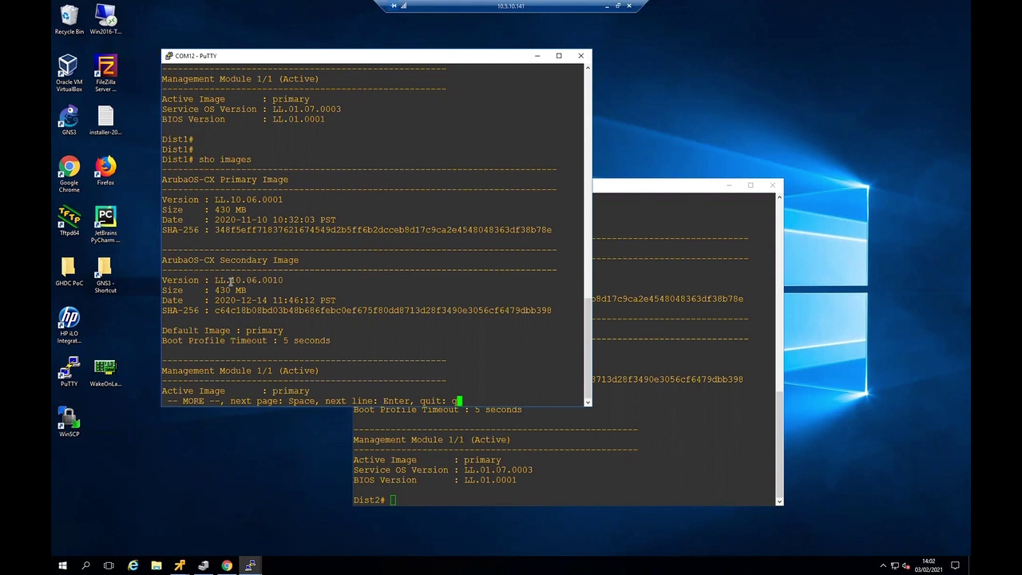
{"action": "left_click_drag", "start_coordinate": [284, 281], "coordinate": [262, 280]}
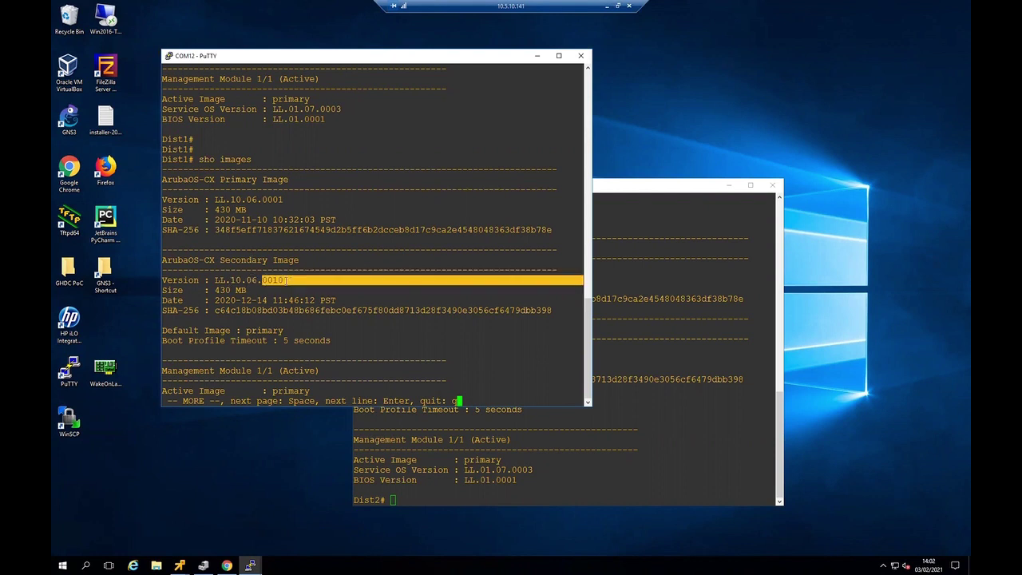
- Run 'sho images' on the Dist2 console to confirm the same secondary version
{"action": "left_click", "coordinate": [622, 329]}
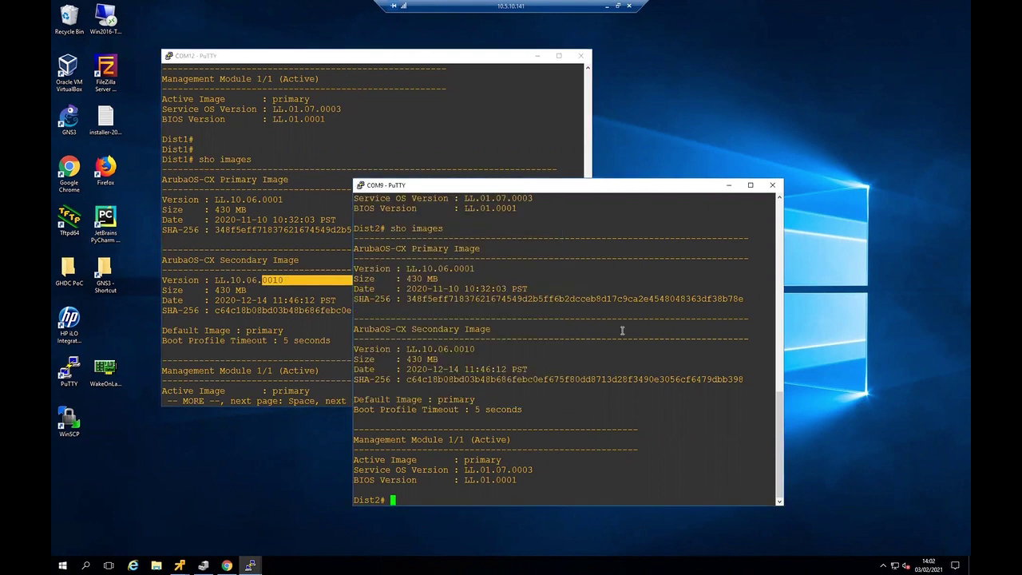
{"action": "type", "text": "sho images"}
{"action": "key", "text": "Return"}
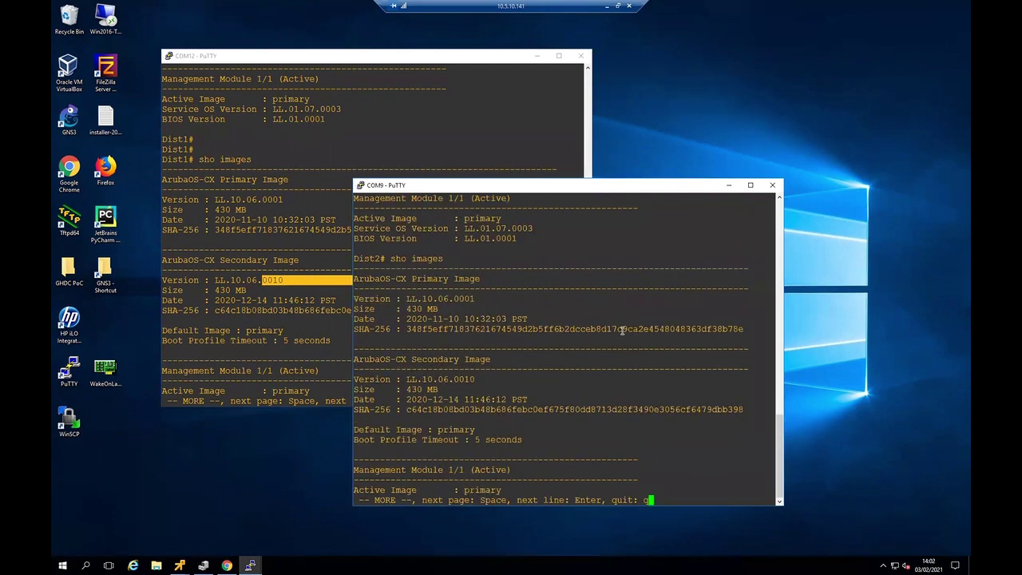
{"action": "left_click", "coordinate": [294, 314]}
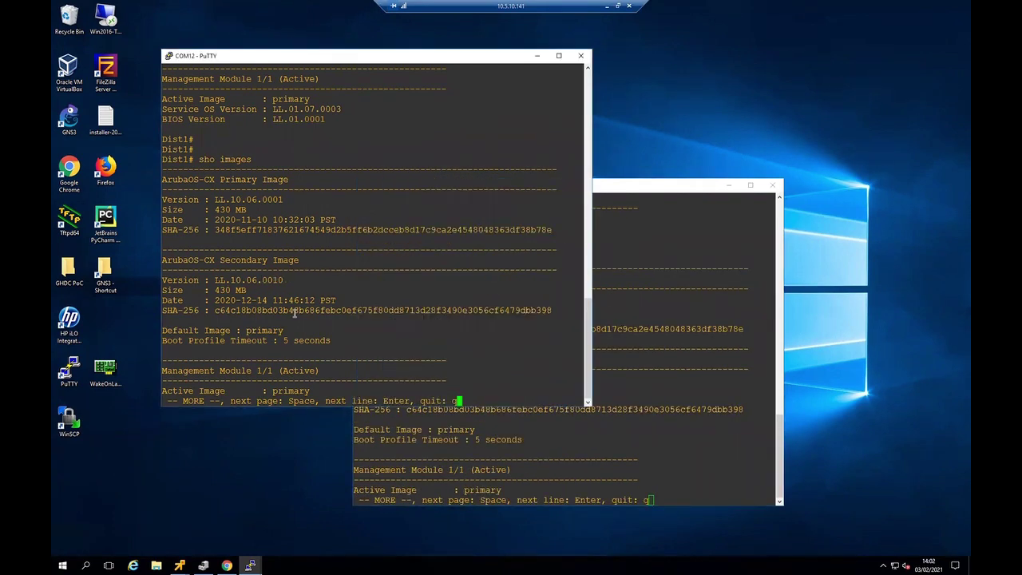
- Set Dist1 to boot from the secondary image and confirm the reboot with y
{"action": "type", "text": "q"}
{"action": "type", "text": "boot s"}
{"action": "type", "text": "ystem secondary"}
{"action": "key", "text": "Return"}
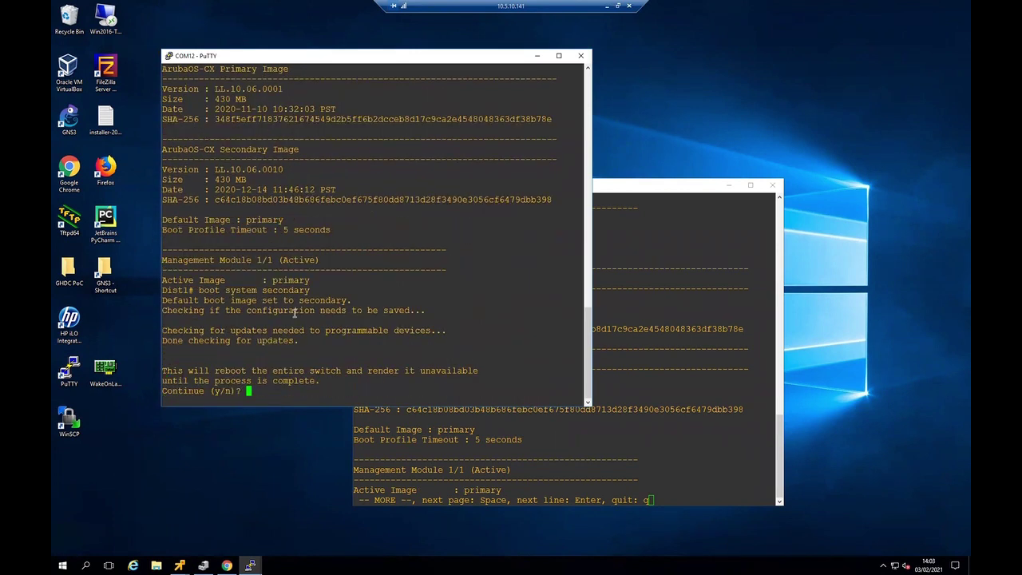
{"action": "type", "text": "y"}
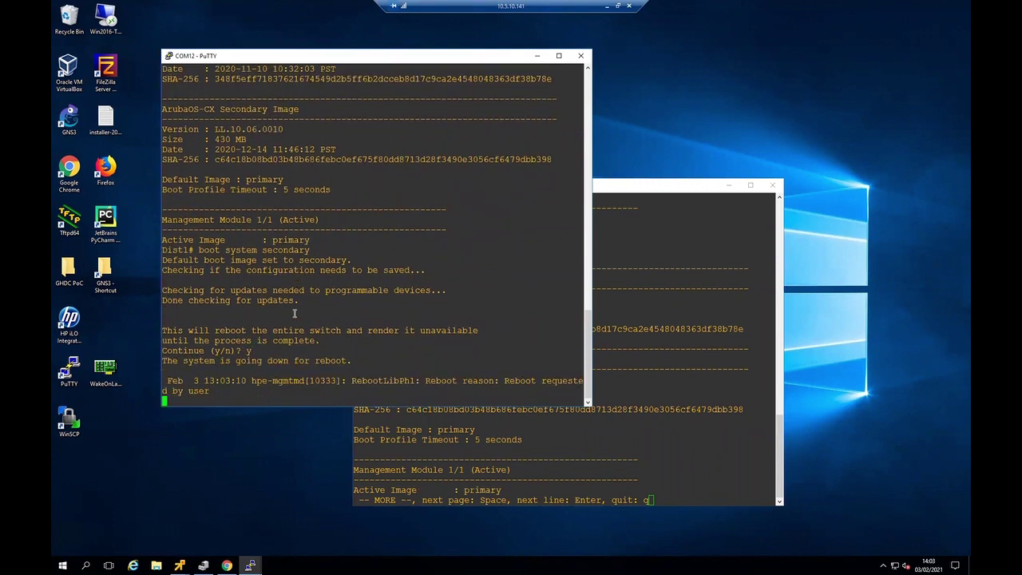
- Make secondary Dist2's default boot image with 'boot system secondary' and confirm its reboot
{"action": "left_click", "coordinate": [645, 363]}
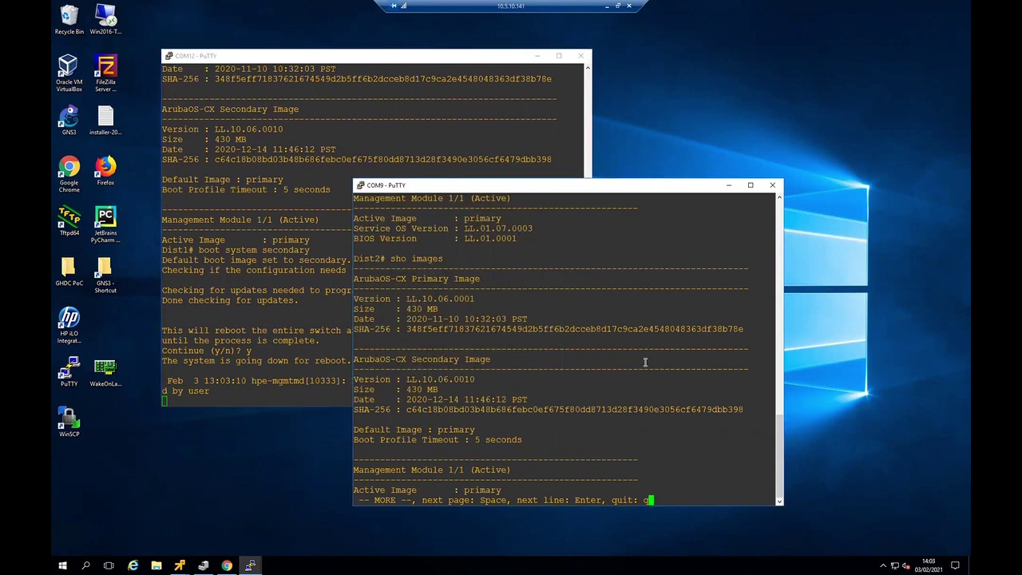
{"action": "key", "text": "q"}
{"action": "key", "text": "Return"}
{"action": "key", "text": "Return"}
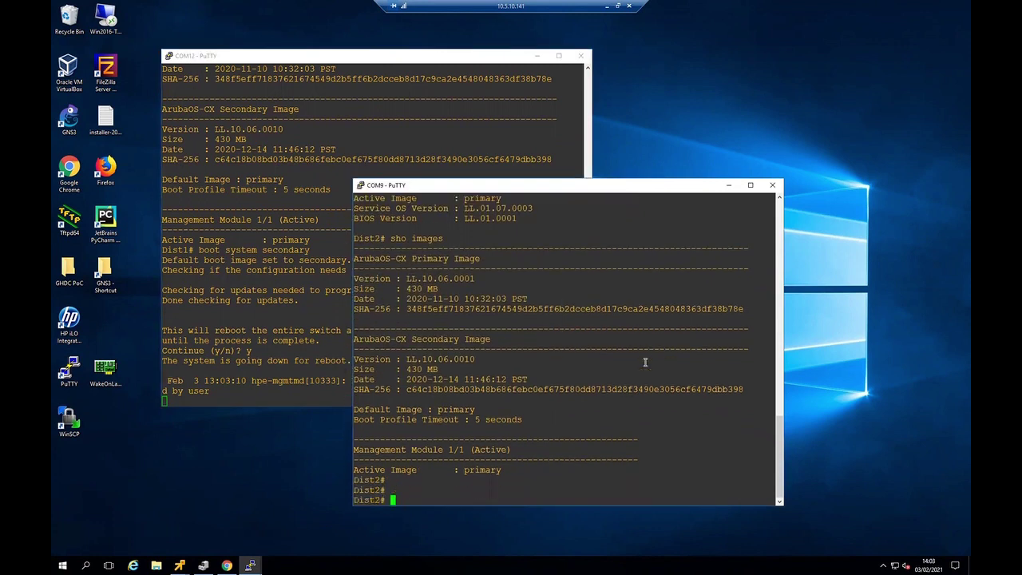
{"action": "type", "text": "boot system secondary"}
{"action": "key", "text": "Return"}
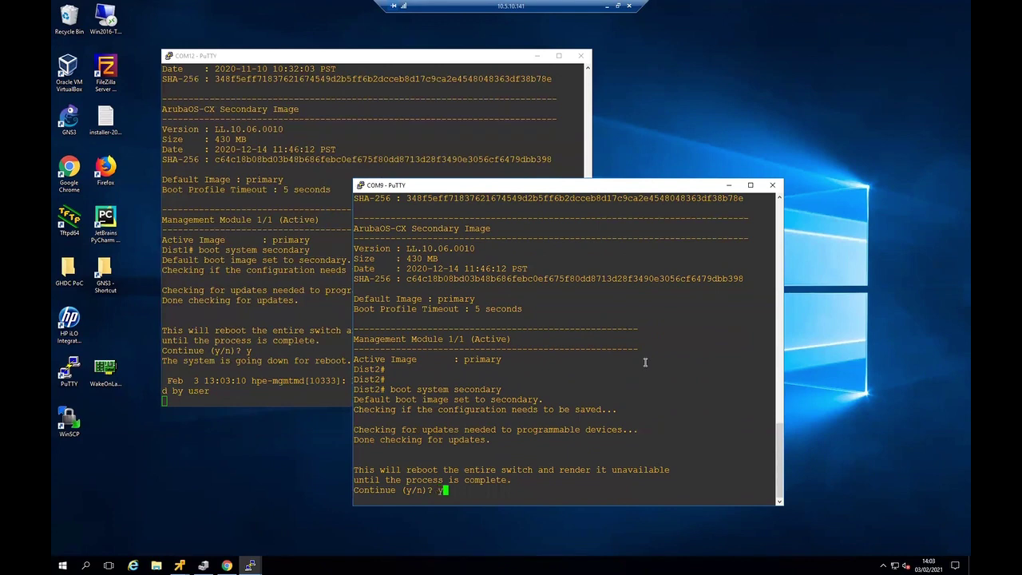
{"action": "type", "text": "y"}
{"action": "key", "text": "Return"}
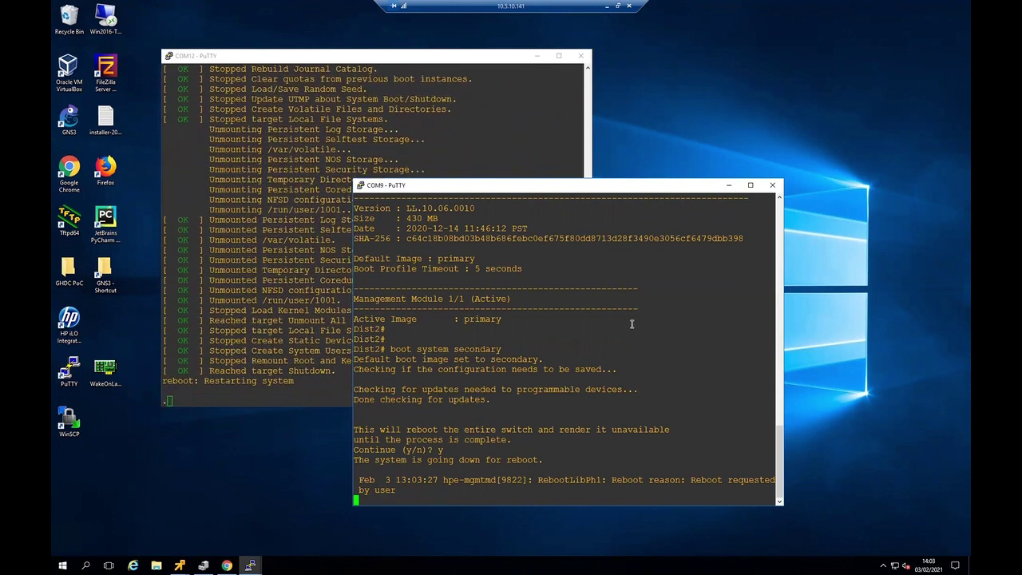
- Accept the secondary boot profile on Dist1 and watch it boot LL.10.06.0010
{"action": "left_click", "coordinate": [473, 59]}
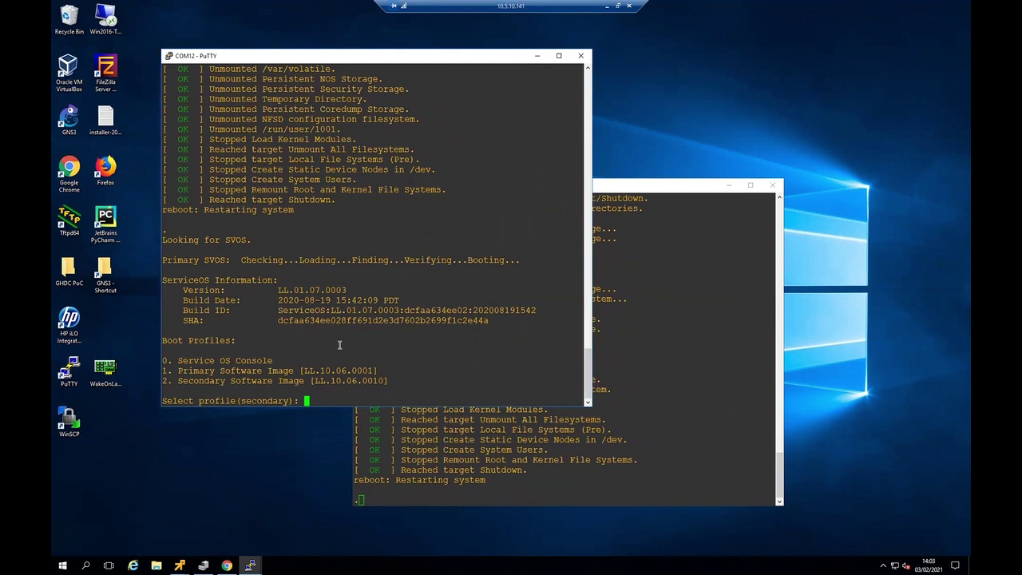
{"action": "key", "text": "Return"}
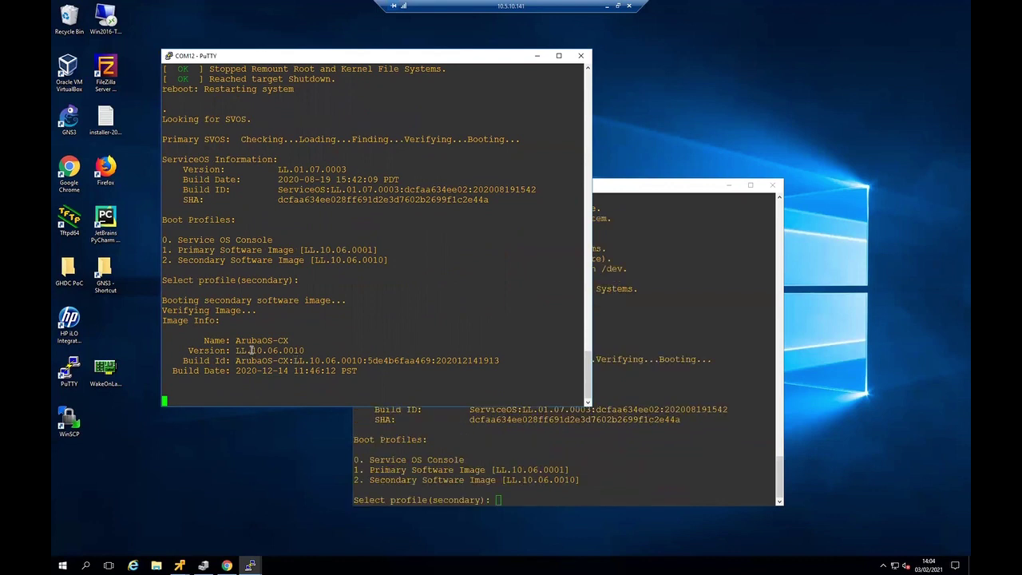
{"action": "left_click_drag", "start_coordinate": [246, 352], "coordinate": [327, 351]}
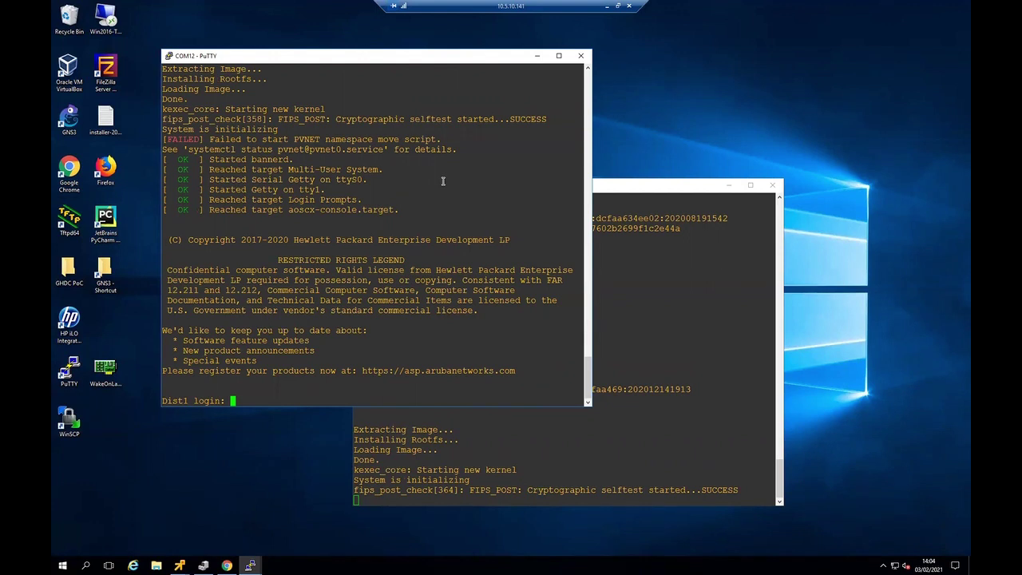
- Log in to the Dist1 console as admin and run 'sho version'
{"action": "type", "text": "admin"}
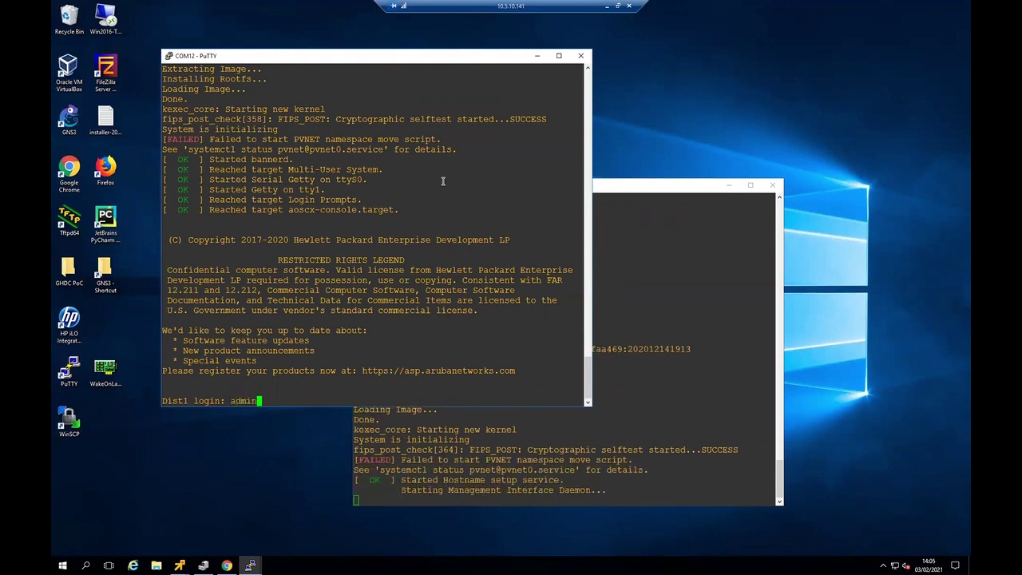
{"action": "key", "text": "Return"}
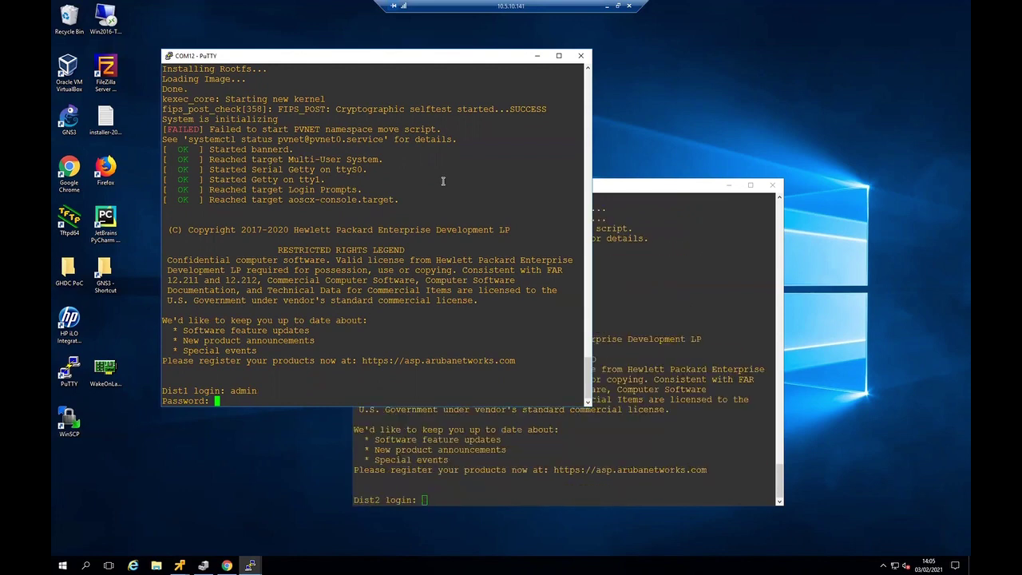
{"action": "key", "text": "Return"}
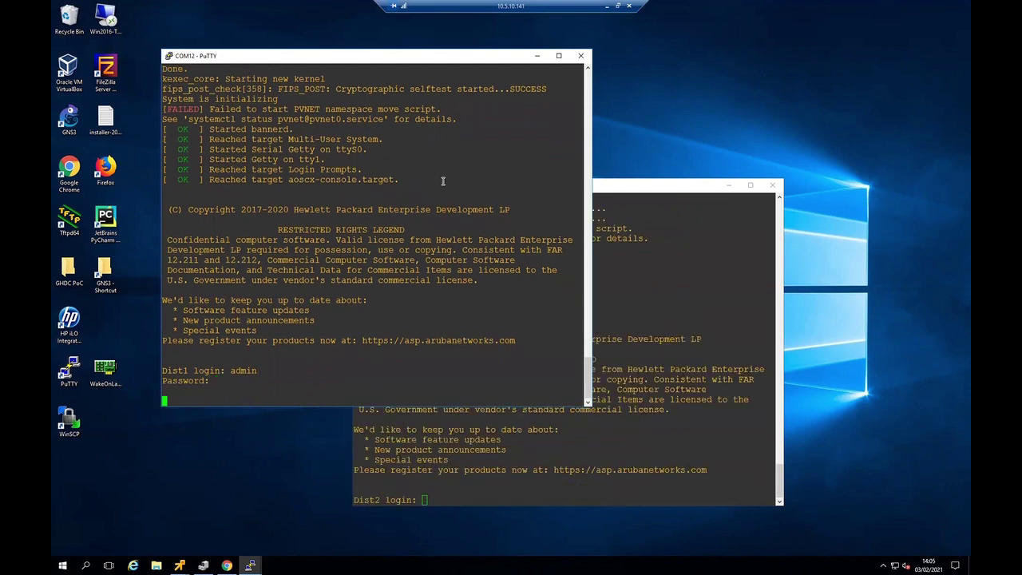
{"action": "key", "text": "Return"}
{"action": "key", "text": "Return"}
{"action": "type", "text": "sho version"}
{"action": "key", "text": "Return"}
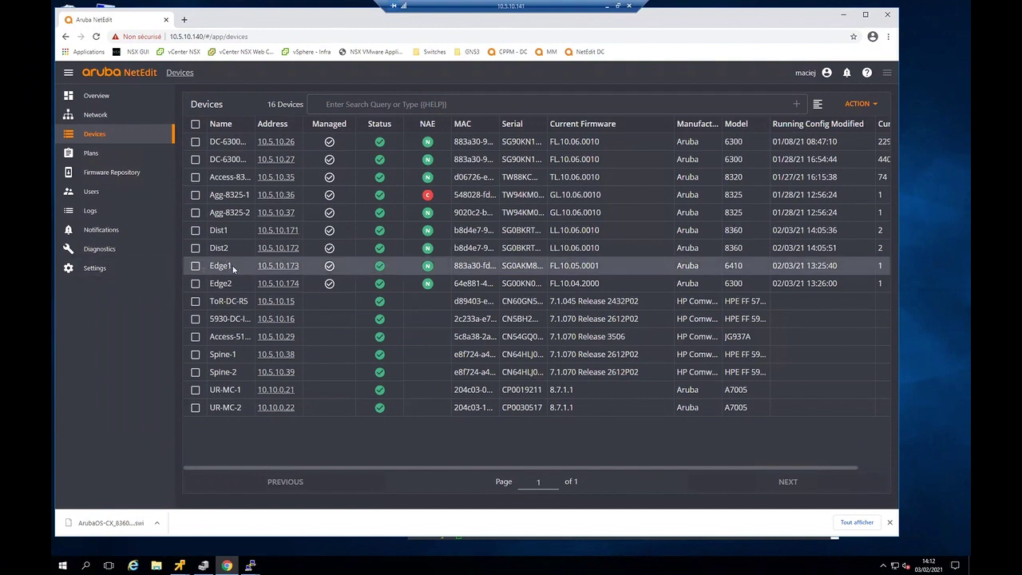
- Minimize NetEdit after noting Edge1 runs FL.10.05.0001
{"action": "left_click", "coordinate": [843, 15]}
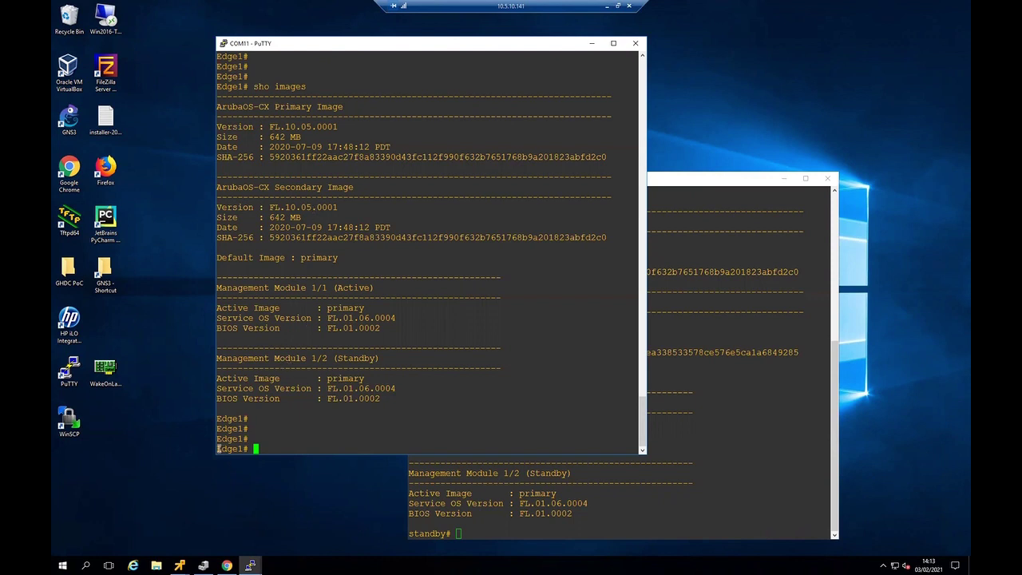
- List the standby module's software images with 'sho image'
{"action": "left_click_drag", "start_coordinate": [218, 449], "coordinate": [245, 449]}
{"action": "left_click", "coordinate": [267, 440]}
{"action": "left_click", "coordinate": [559, 518]}
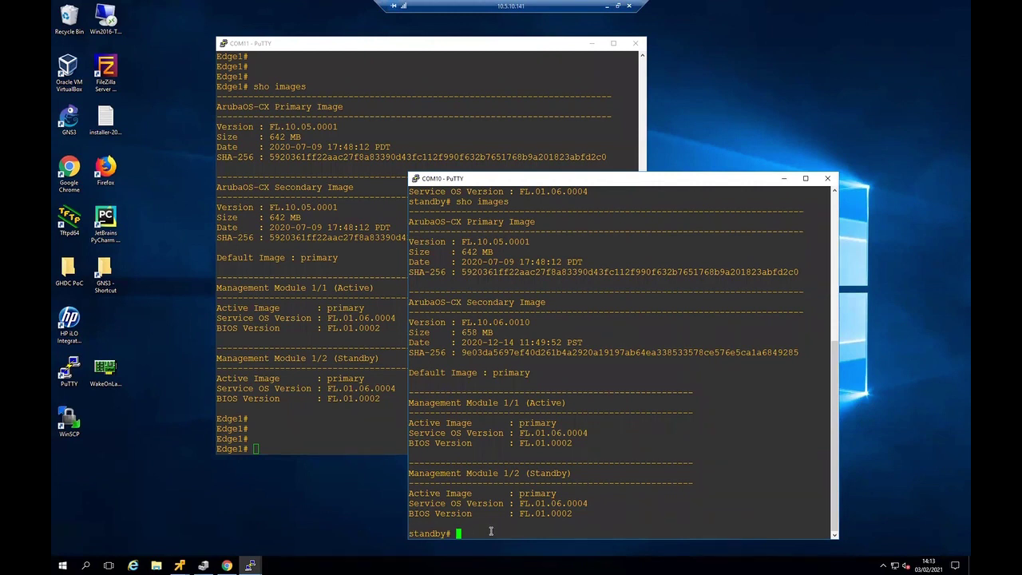
{"action": "type", "text": "sho image"}
{"action": "key", "text": "Return"}
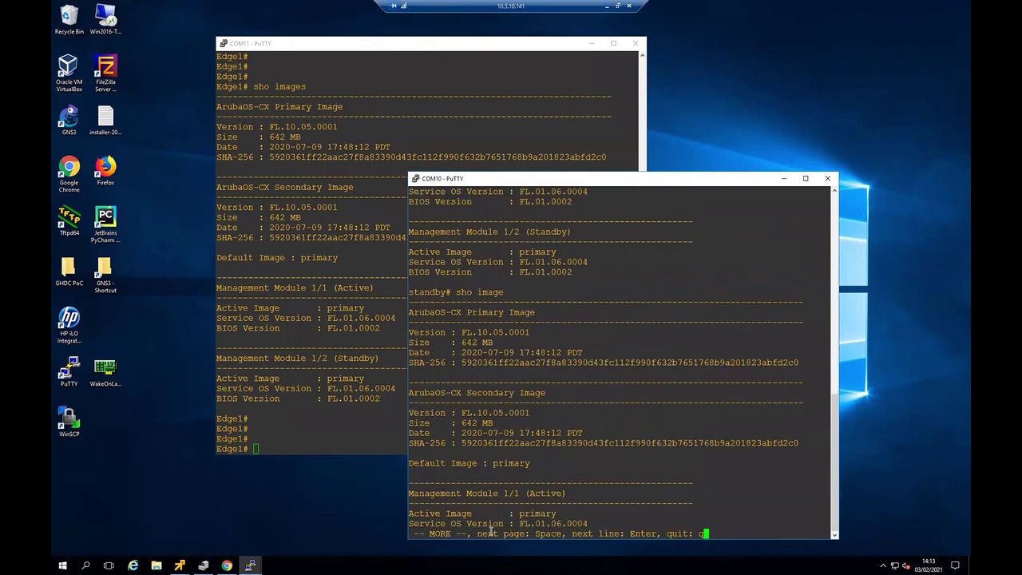
{"action": "key", "text": "space"}
- Try 'conf' on the standby module, which is rejected, then return to Edge1's console
{"action": "type", "text": "conf"}
{"action": "key", "text": "Return"}
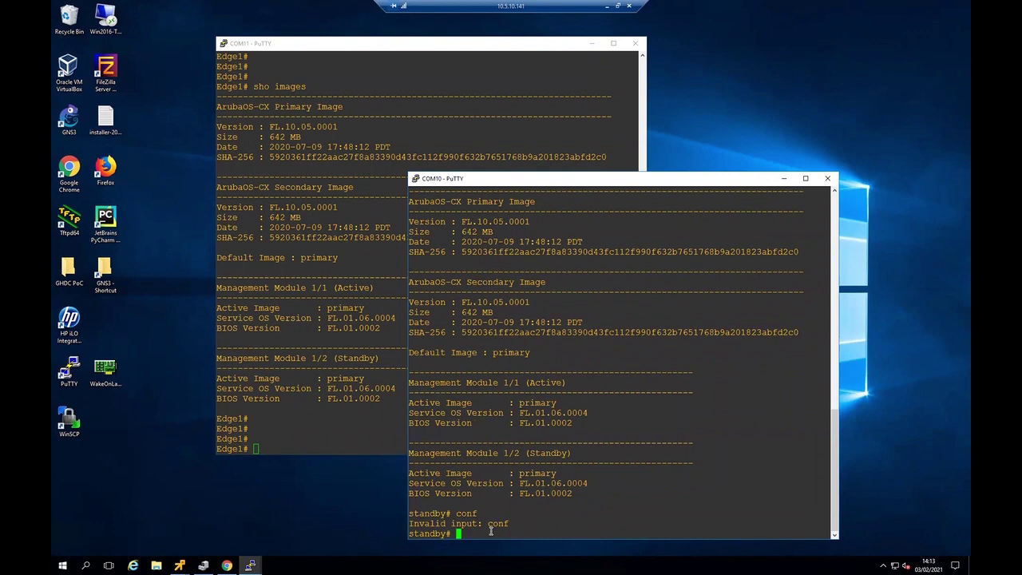
{"action": "left_click", "coordinate": [271, 424]}
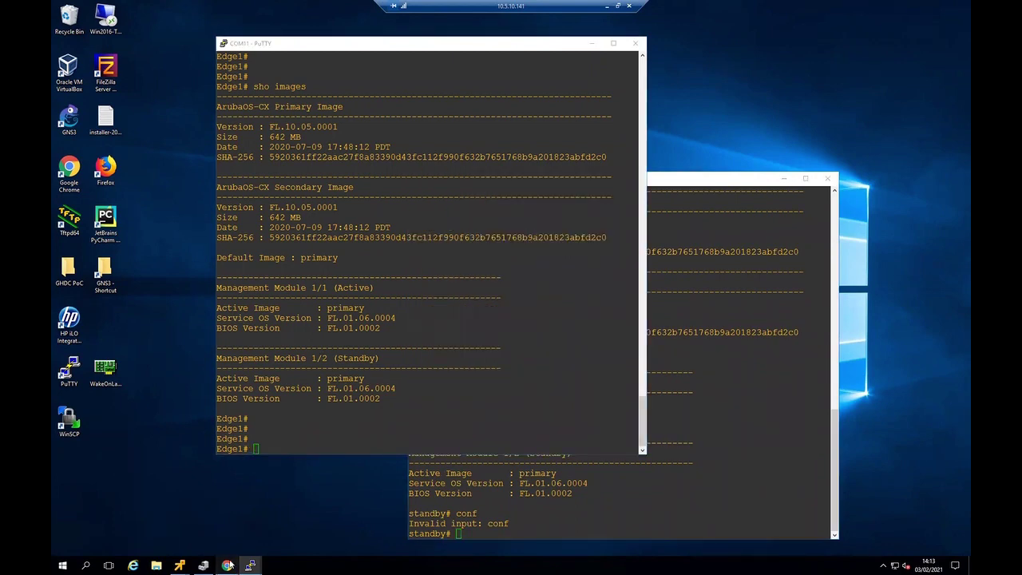
- Create a Change Firmware plan for Edge1 using image FL.10.06.0010 (ArubaOS-CX_6400-6300_10_06_0010.swi)
{"action": "left_click", "coordinate": [228, 565]}
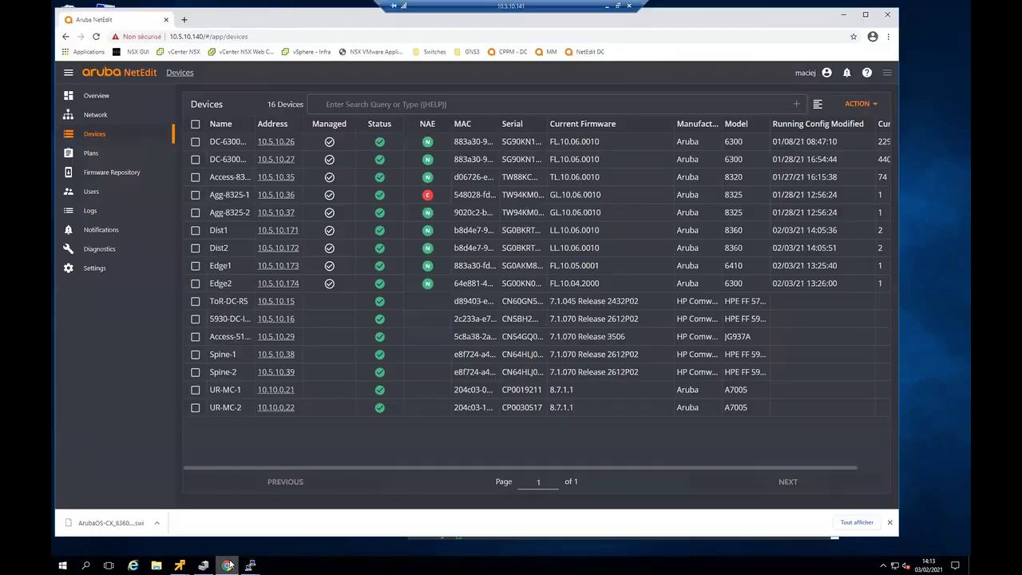
{"action": "left_click", "coordinate": [196, 266]}
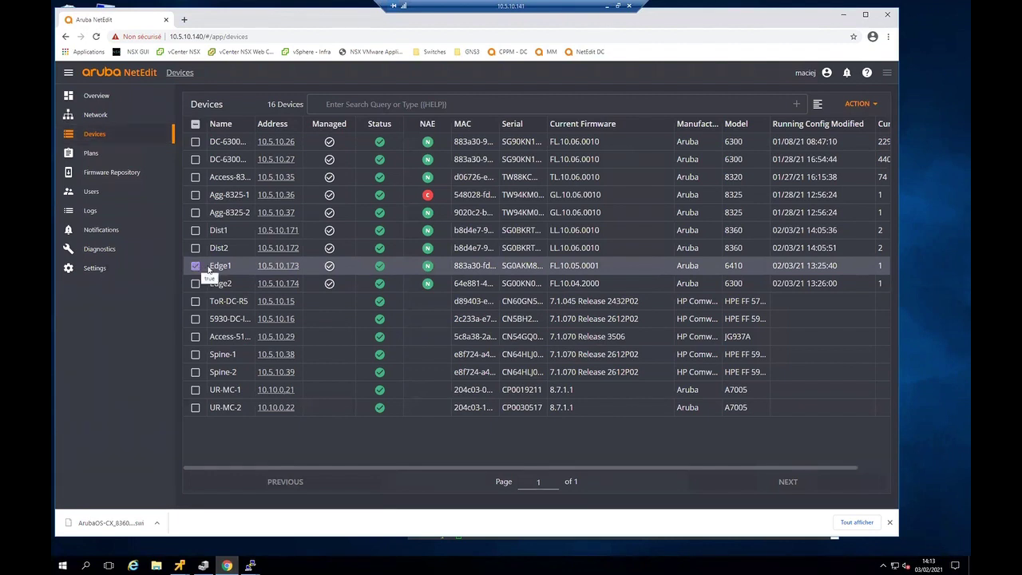
{"action": "left_click", "coordinate": [855, 105]}
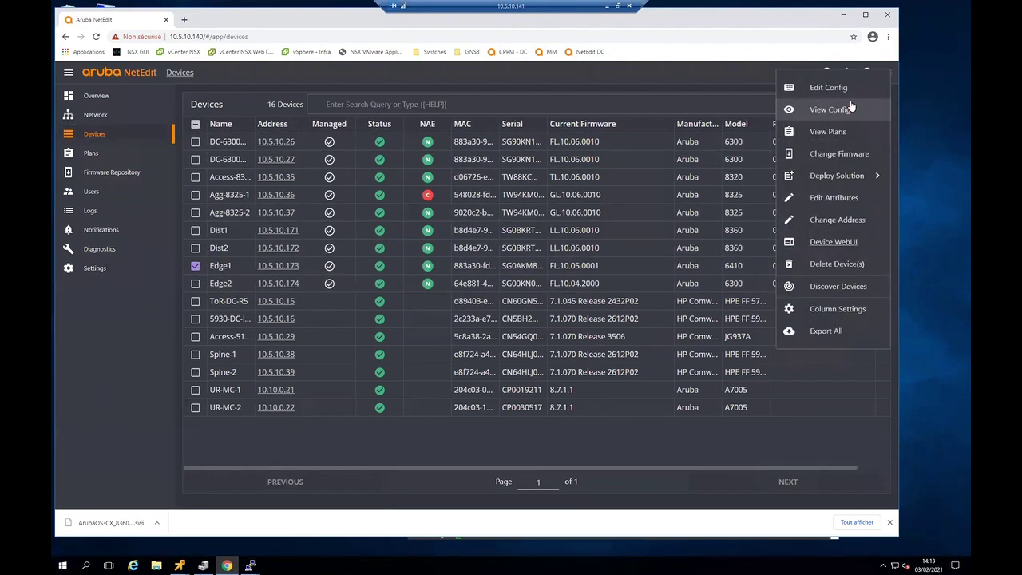
{"action": "left_click", "coordinate": [839, 153]}
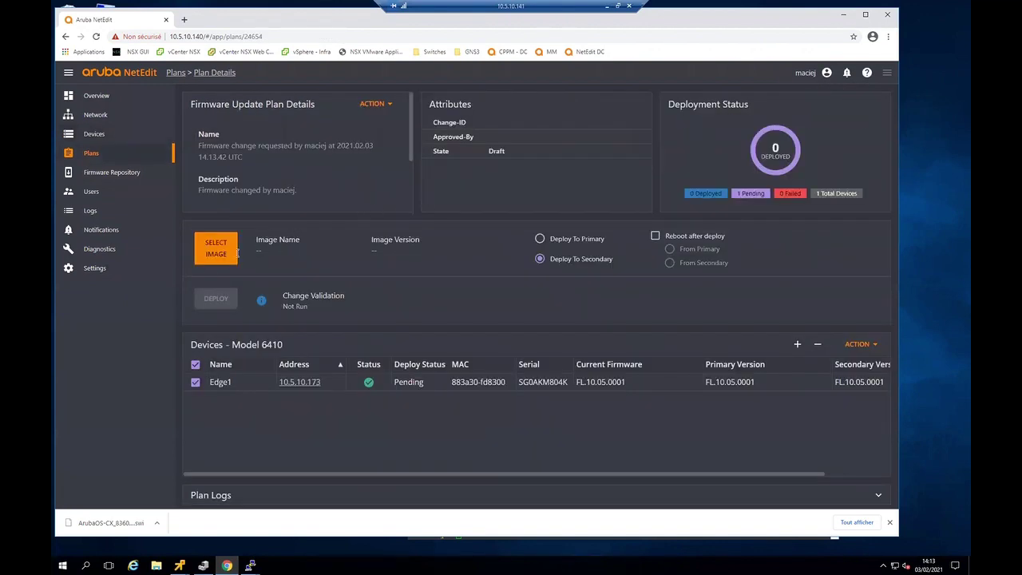
{"action": "left_click", "coordinate": [213, 255]}
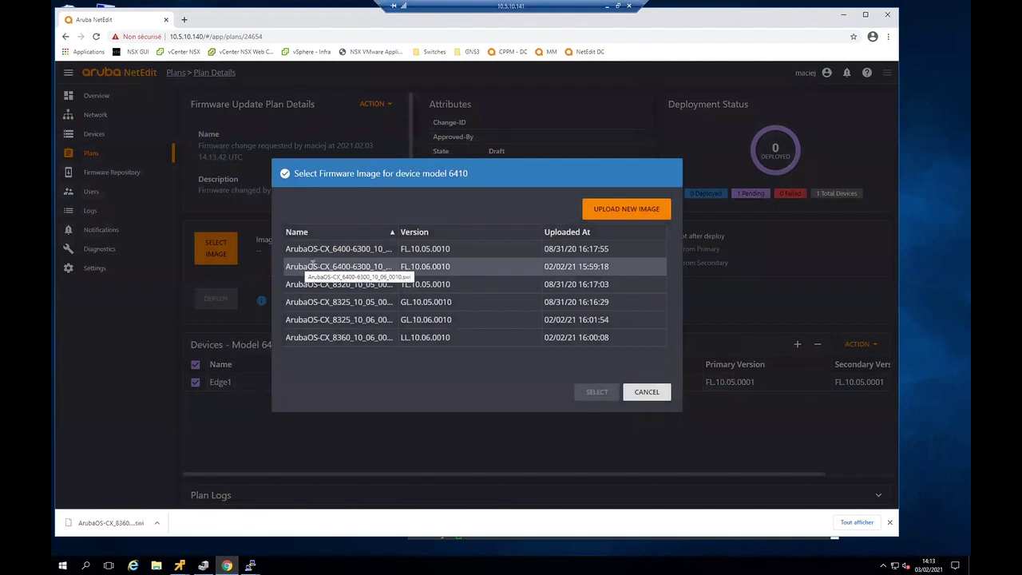
{"action": "left_click", "coordinate": [312, 264]}
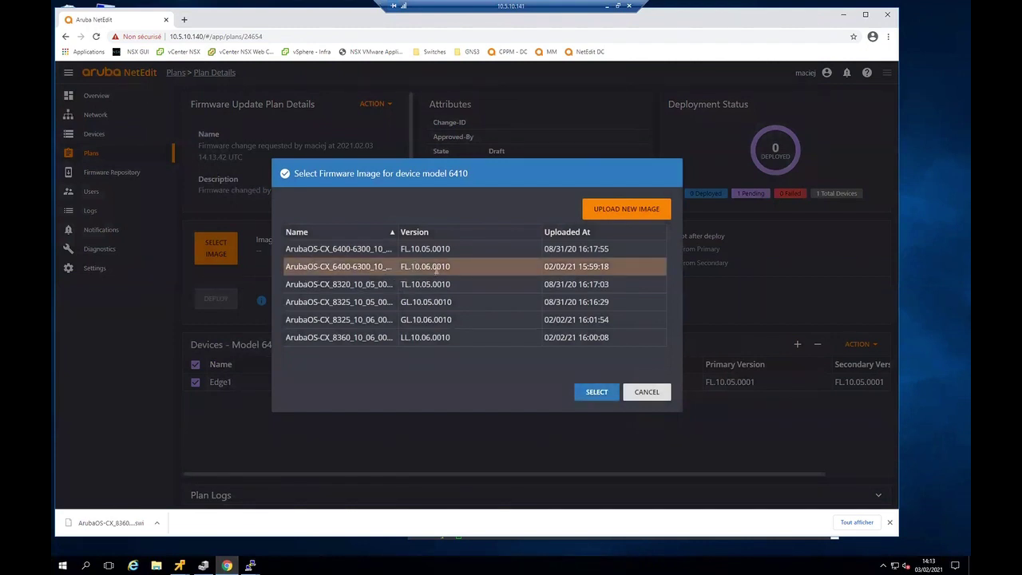
{"action": "left_click", "coordinate": [600, 393]}
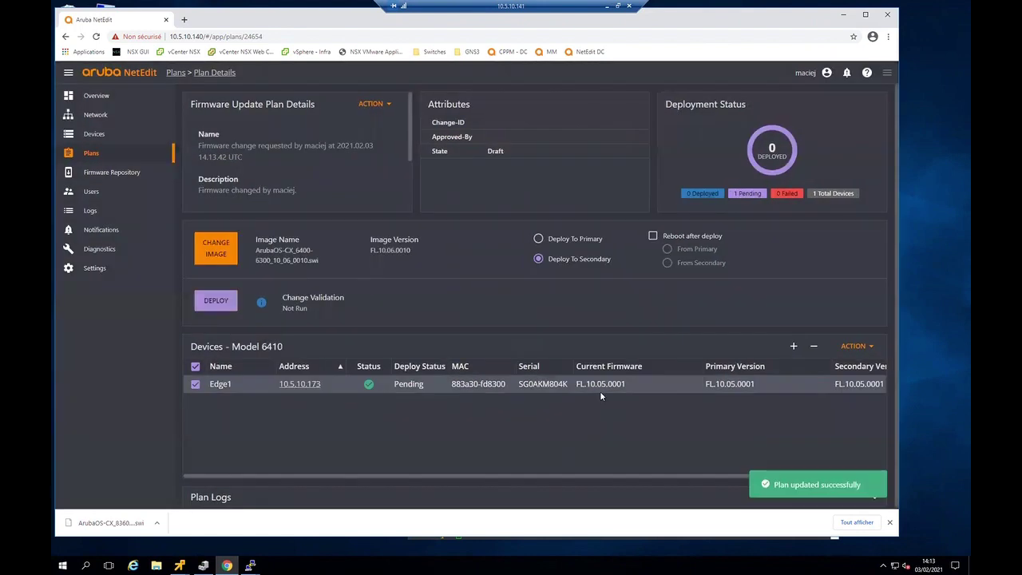
- Deploy Edge1's firmware plan and wait for Deploy Success with 1 deployed
{"action": "left_click", "coordinate": [206, 301]}
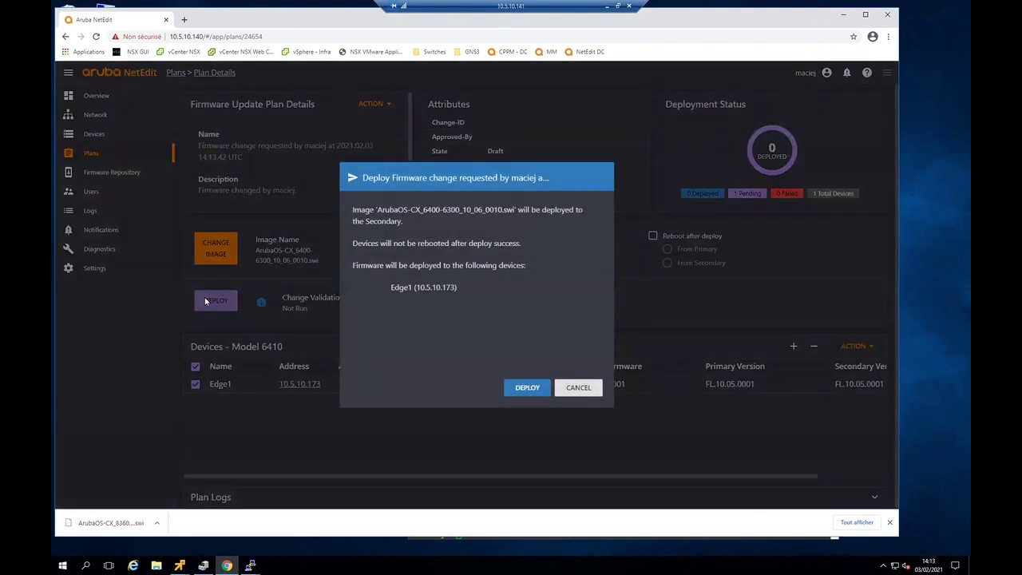
{"action": "left_click", "coordinate": [529, 388]}
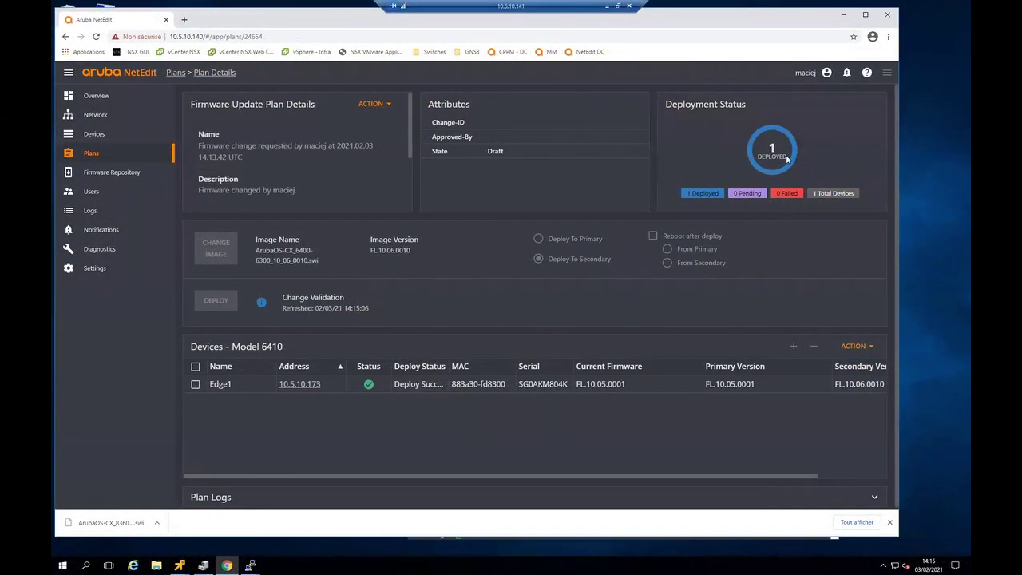
{"action": "mouse_move", "coordinate": [737, 146]}
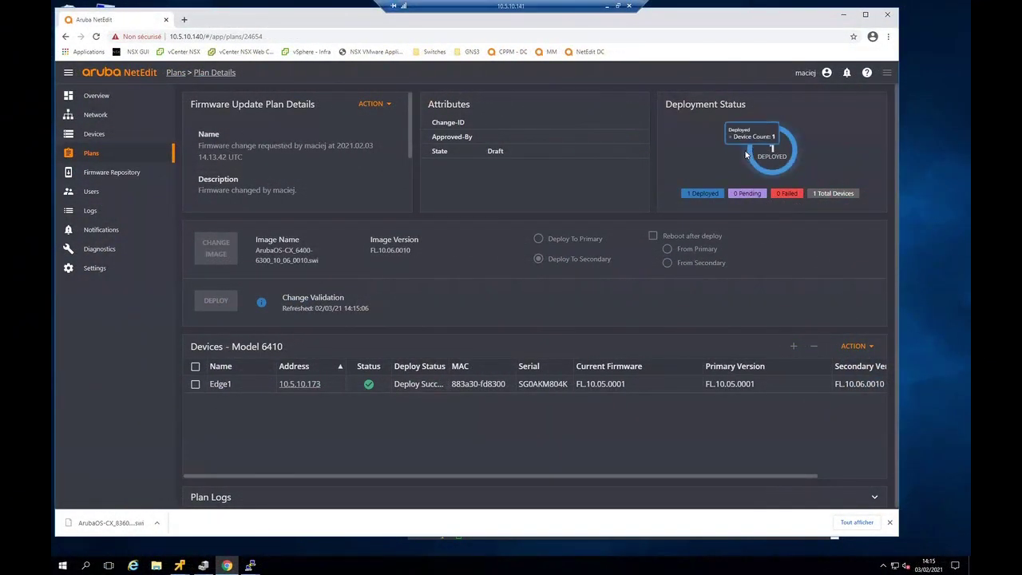
- On Edge1's COM11 console, confirm secondary image FL.10.06.0010 via 'sho images', then enter 'boot system secondary'
{"action": "left_click", "coordinate": [844, 15]}
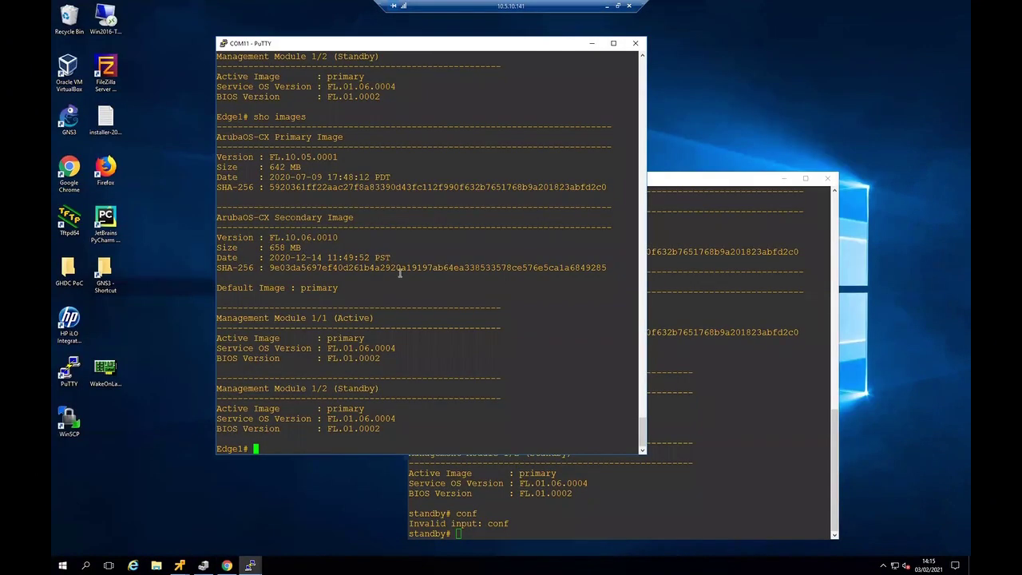
{"action": "key", "text": "Up"}
{"action": "key", "text": "Return"}
{"action": "key", "text": "space"}
{"action": "left_click_drag", "start_coordinate": [279, 237], "coordinate": [343, 237]}
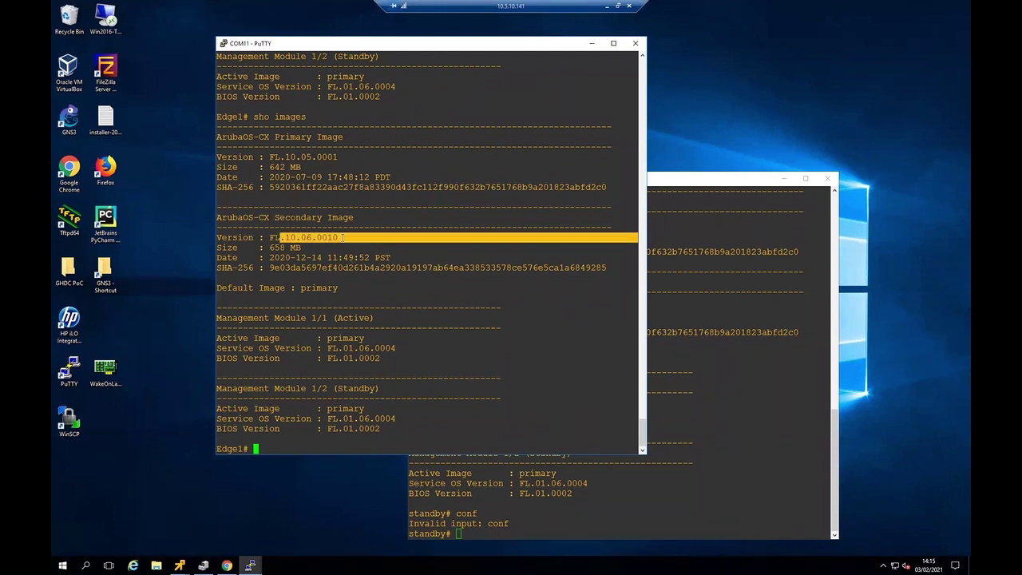
{"action": "left_click", "coordinate": [358, 309]}
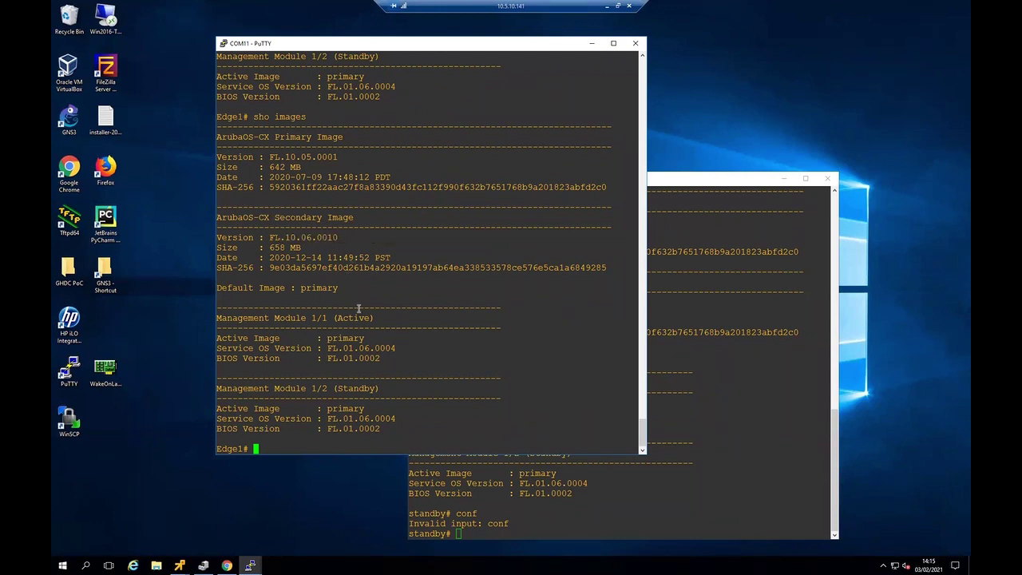
{"action": "type", "text": "boot system secondary"}
{"action": "key", "text": "Return"}
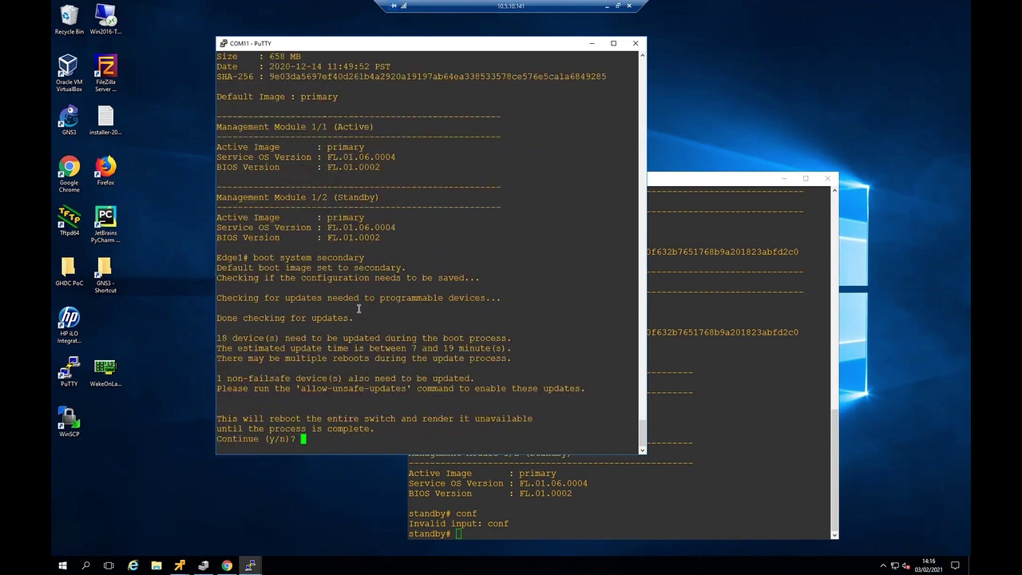
- Confirm Edge1's reboot with y, then log back in with the switch username and password
{"action": "type", "text": "y"}
{"action": "key", "text": "Return"}
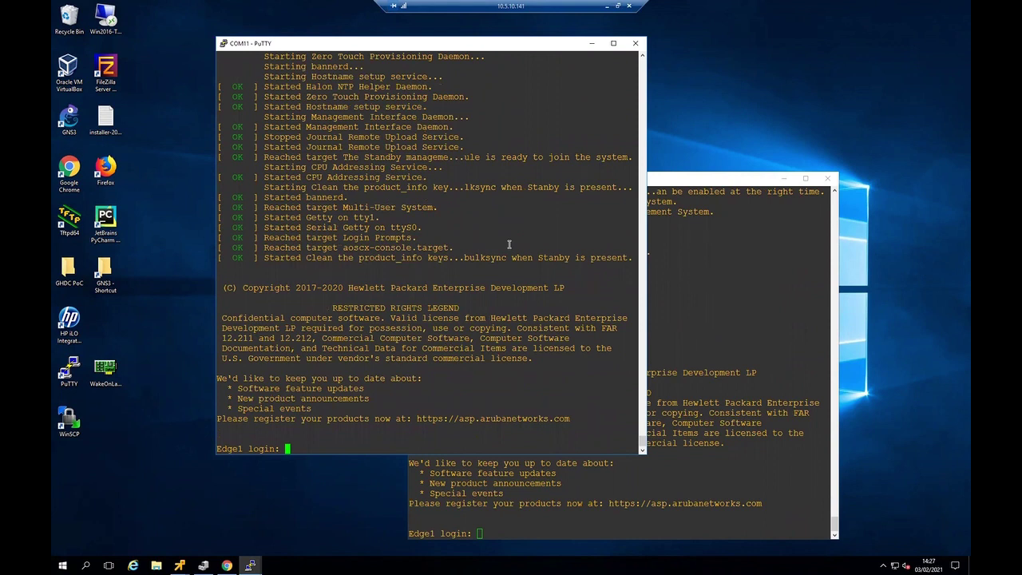
{"action": "type", "text": "admin"}
{"action": "key", "text": "Return"}
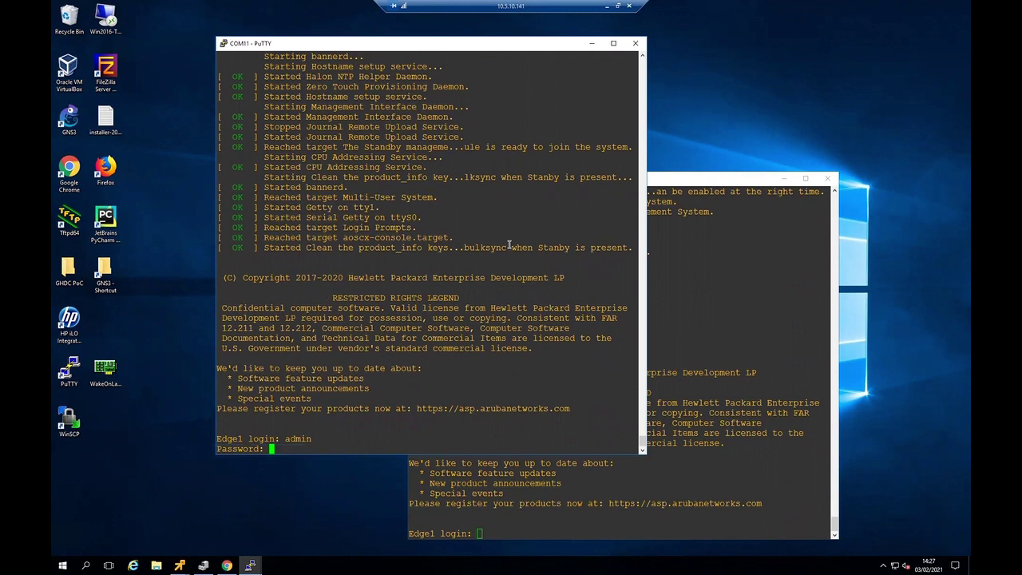
{"action": "key", "text": "Return"}
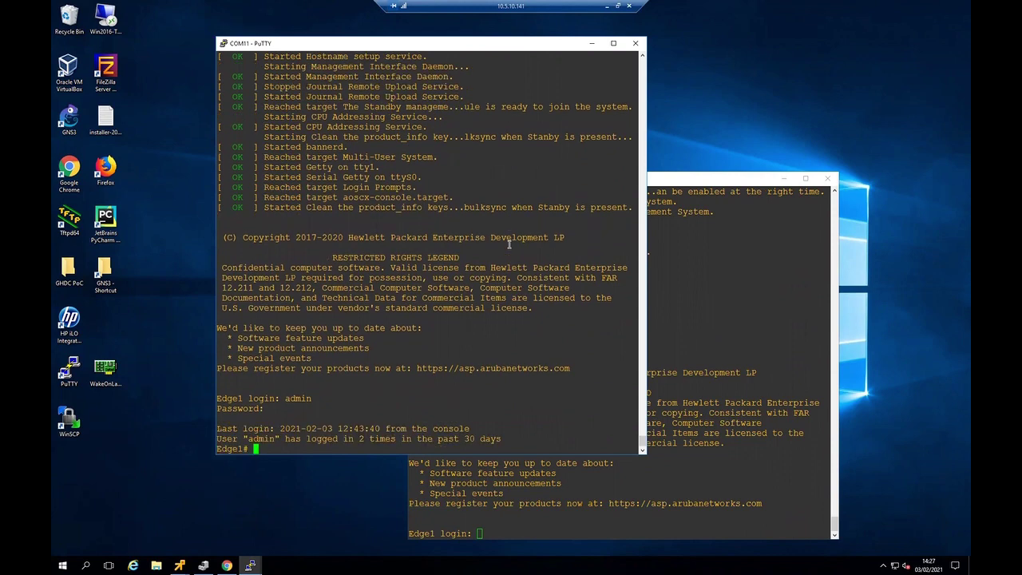
- Run 'sho version' to confirm Edge1 runs FL.10.06.0010 from the secondary image
{"action": "key", "text": "Return"}
{"action": "key", "text": "Return"}
{"action": "type", "text": "sho version"}
{"action": "key", "text": "Return"}
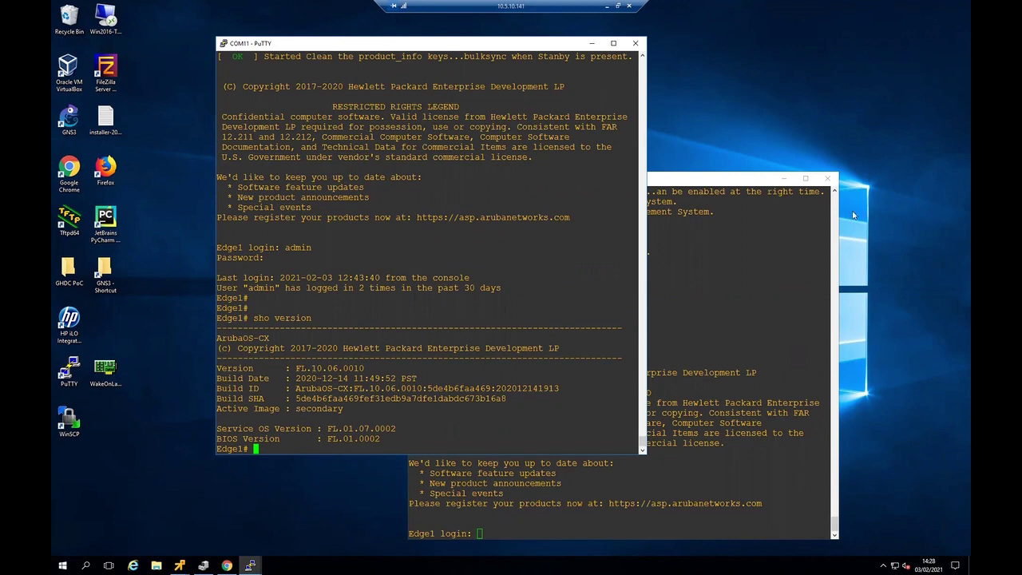
- Start a Change Firmware plan for Edge2 and choose the 6400-6300 FL.10.06.0010 image for model 6300
{"action": "left_click", "coordinate": [226, 566]}
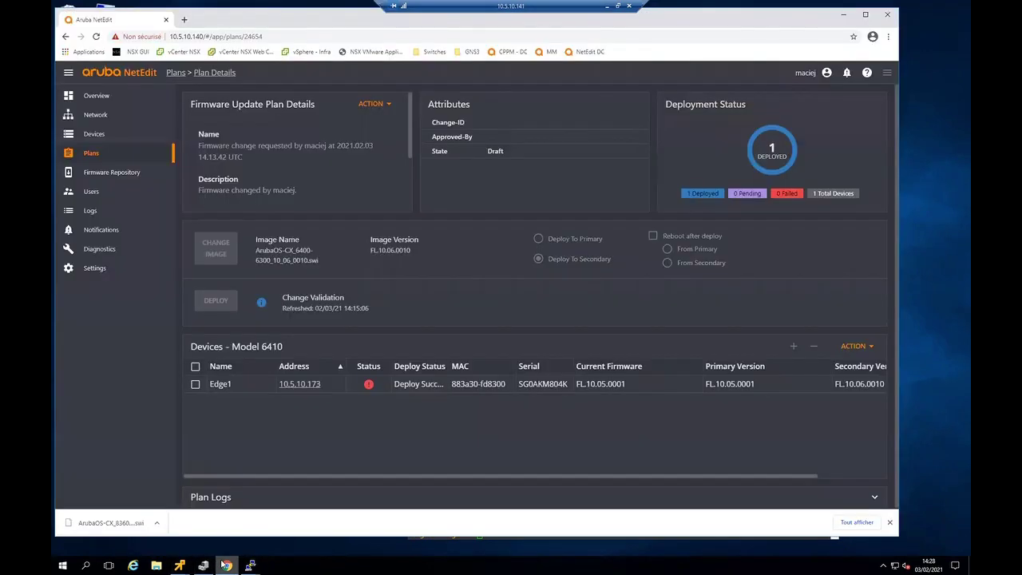
{"action": "left_click", "coordinate": [90, 135]}
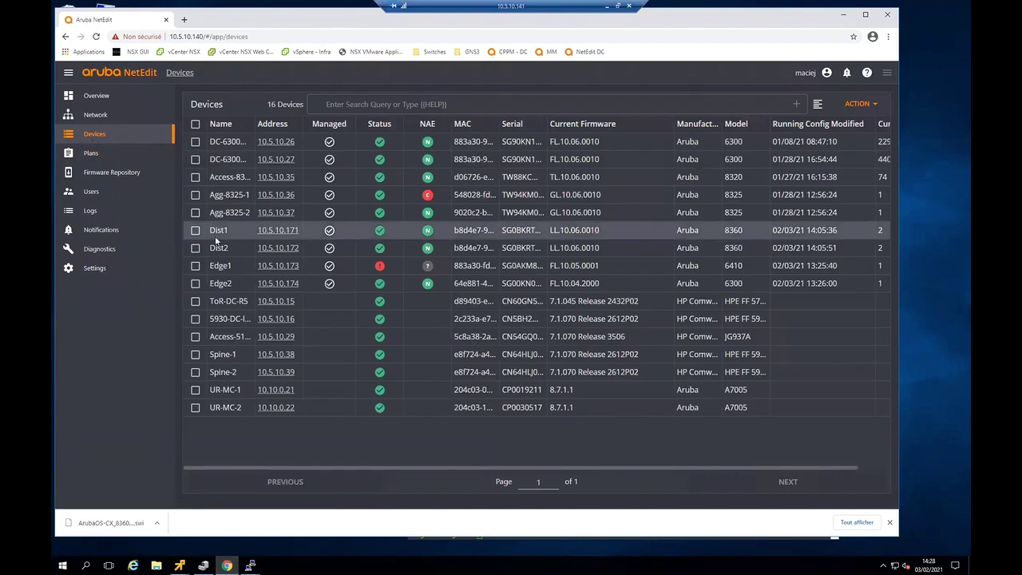
{"action": "left_click", "coordinate": [195, 285]}
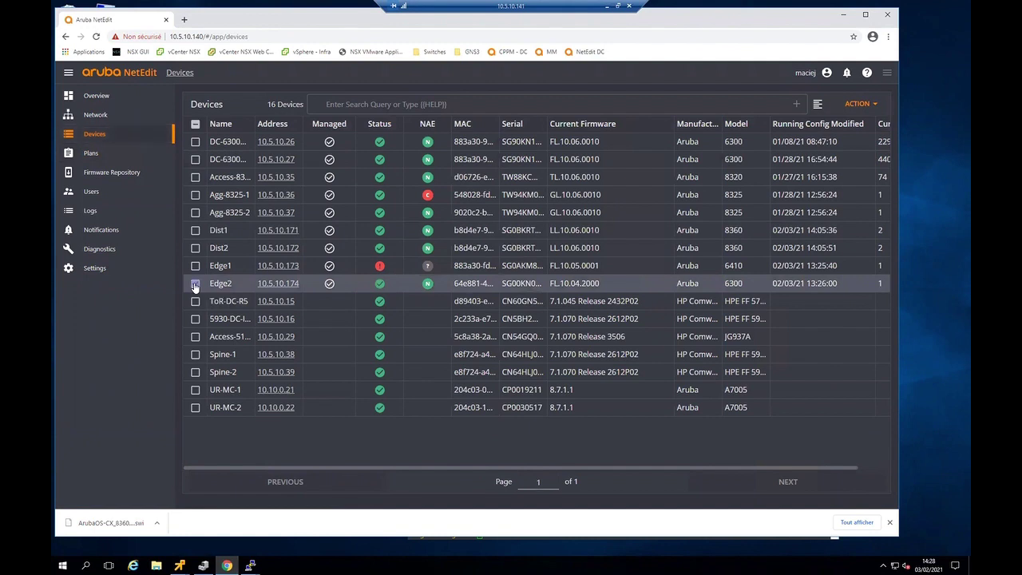
{"action": "left_click", "coordinate": [857, 105]}
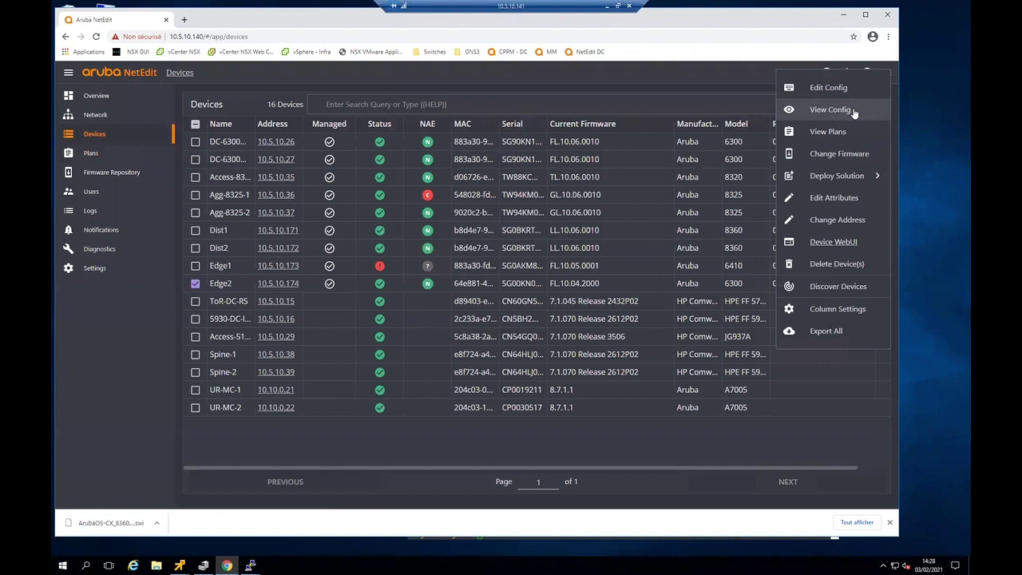
{"action": "left_click", "coordinate": [839, 153]}
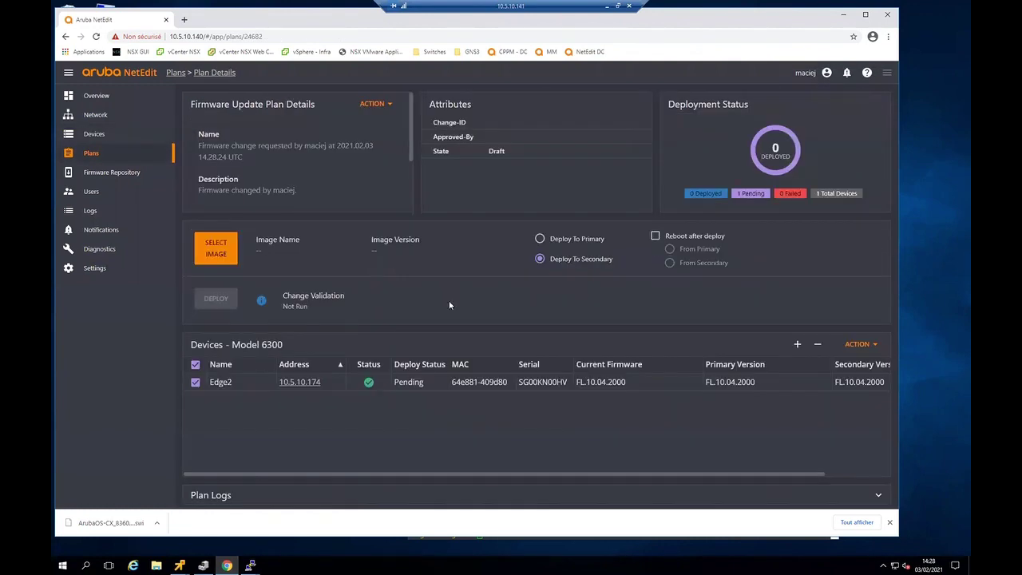
{"action": "left_click", "coordinate": [214, 249]}
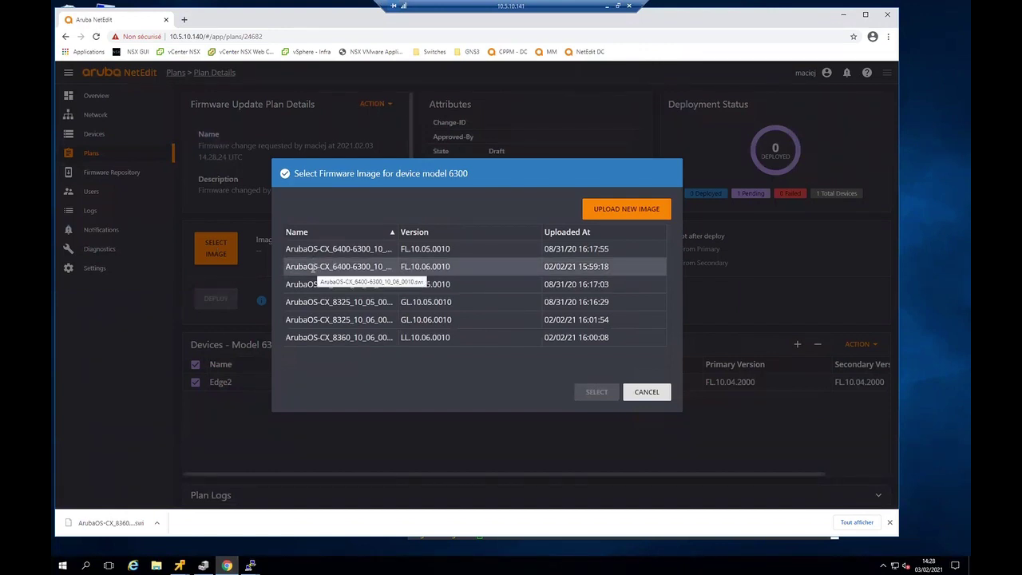
{"action": "left_click", "coordinate": [312, 270]}
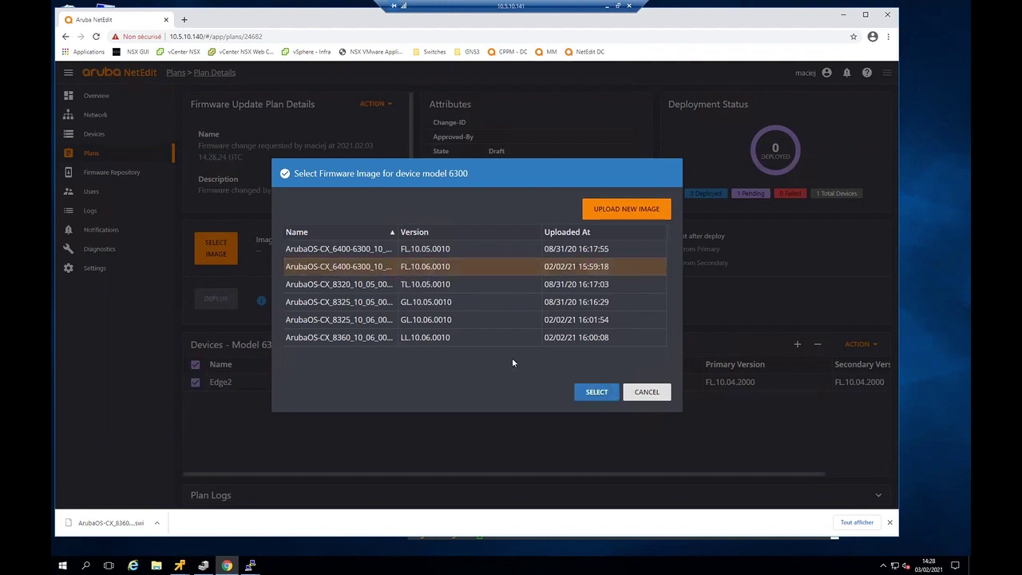
- Confirm the FL.10.06.0010 image and deploy the plan to Edge2's secondary partition
{"action": "left_click", "coordinate": [598, 392]}
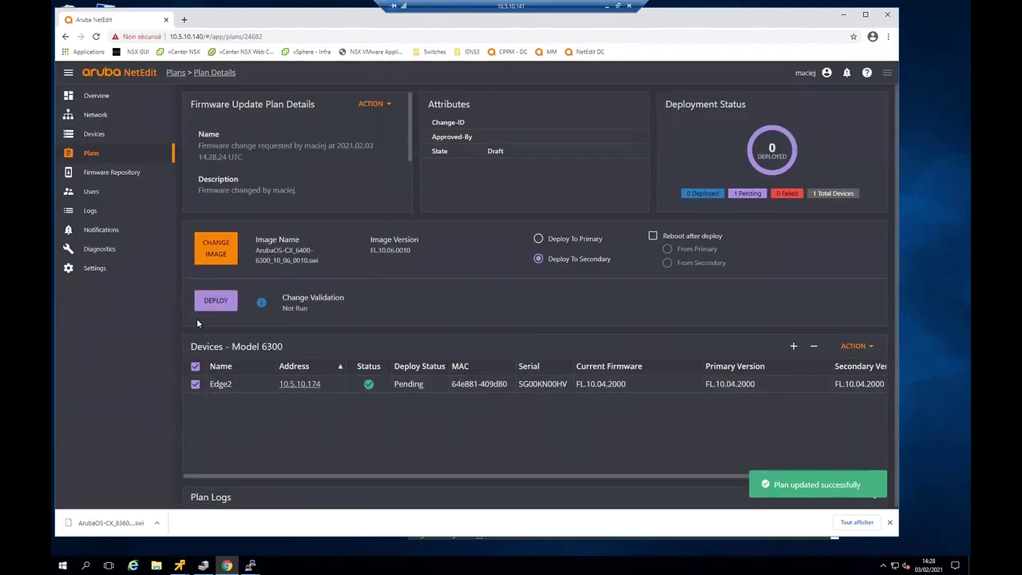
{"action": "left_click", "coordinate": [220, 303]}
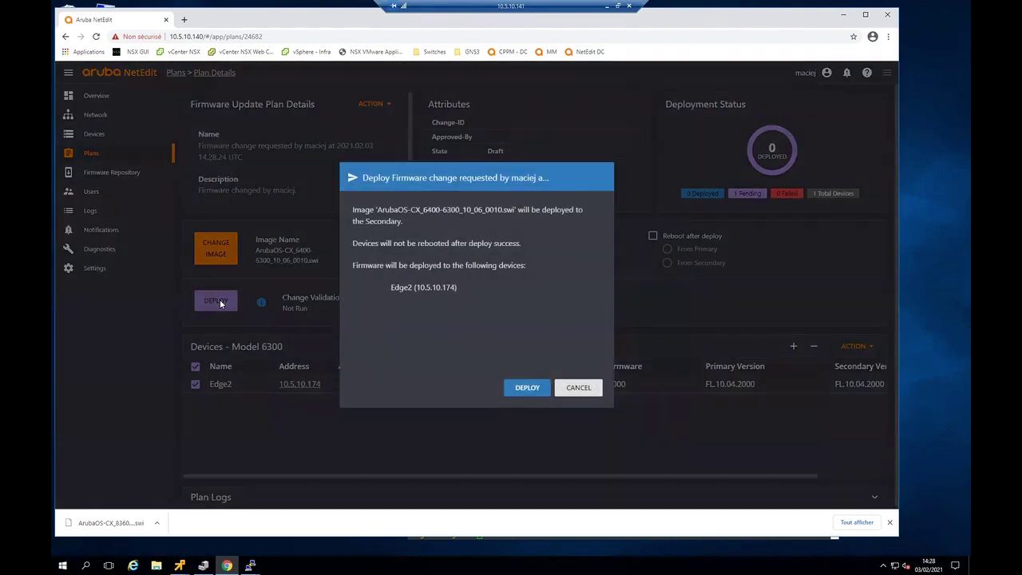
{"action": "left_click", "coordinate": [527, 388]}
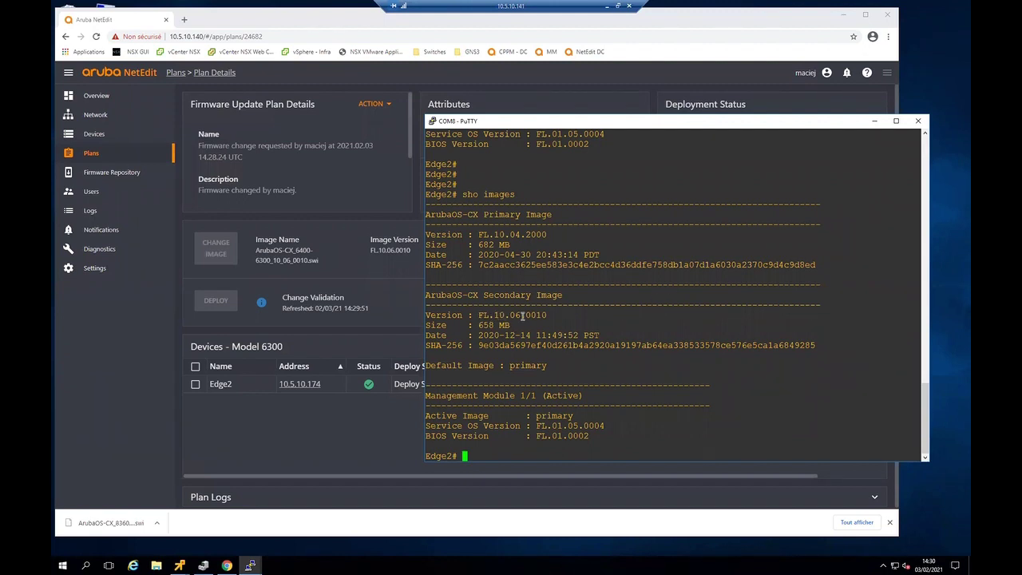
- Enter 'boot system secondary' on Edge2's console and answer y to reboot it
{"action": "type", "text": "boot system secondary"}
{"action": "key", "text": "Return"}
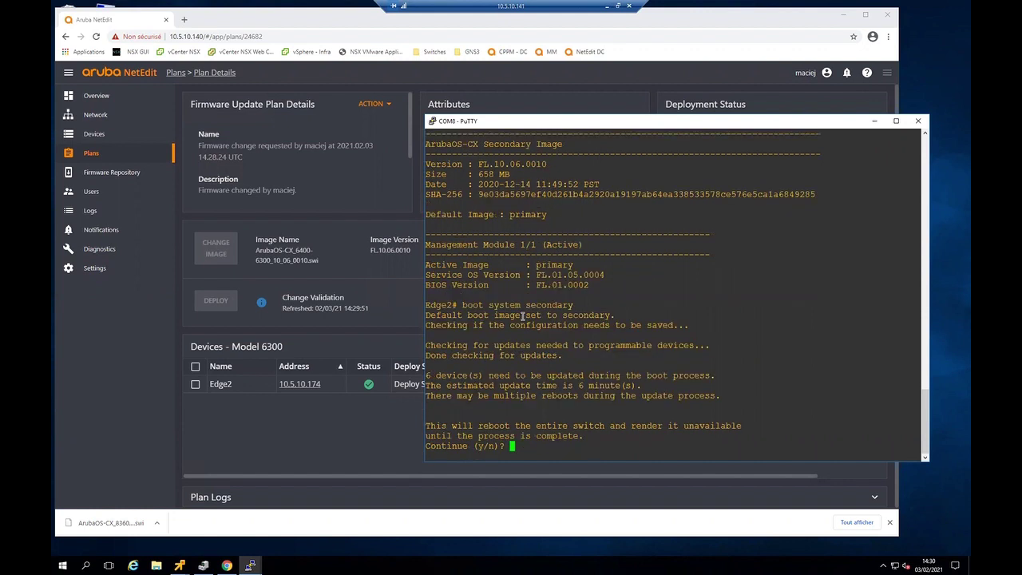
{"action": "type", "text": "y"}
{"action": "key", "text": "Return"}
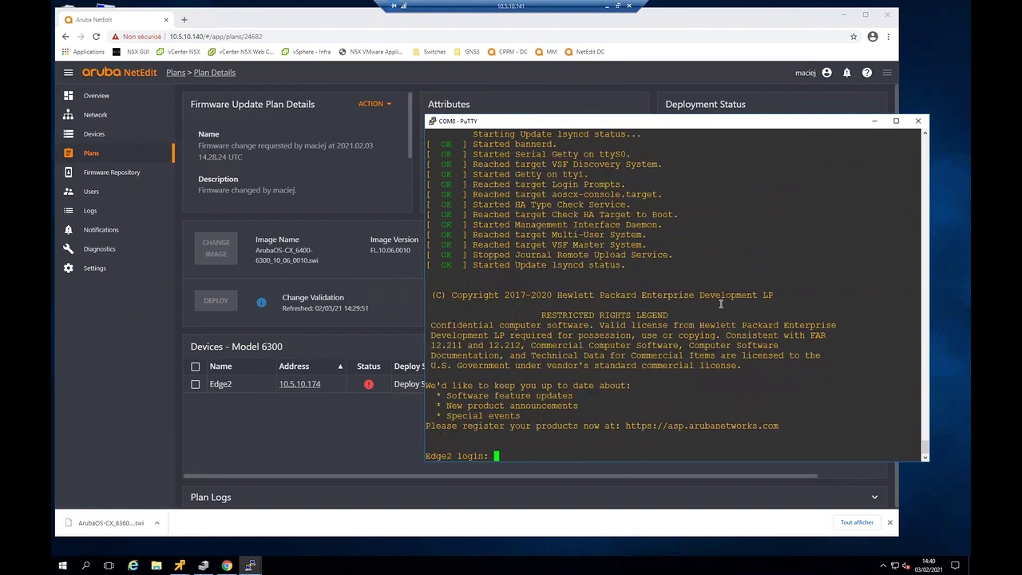
- Log into Edge2 with its username and password, then run 'sho version' to confirm FL.10.06.0010 on secondary
{"action": "type", "text": "admin"}
{"action": "key", "text": "Return"}
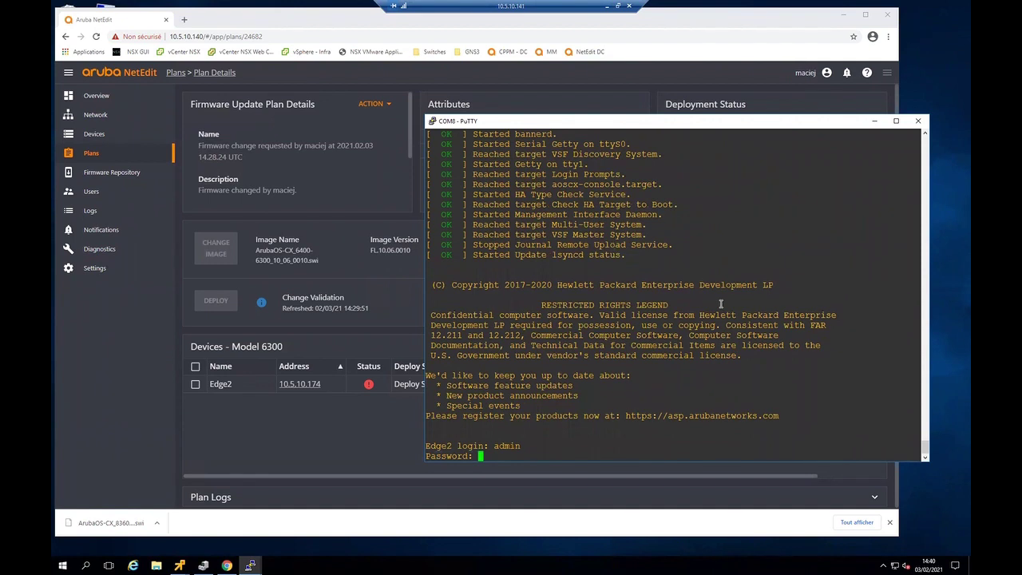
{"action": "key", "text": "Return"}
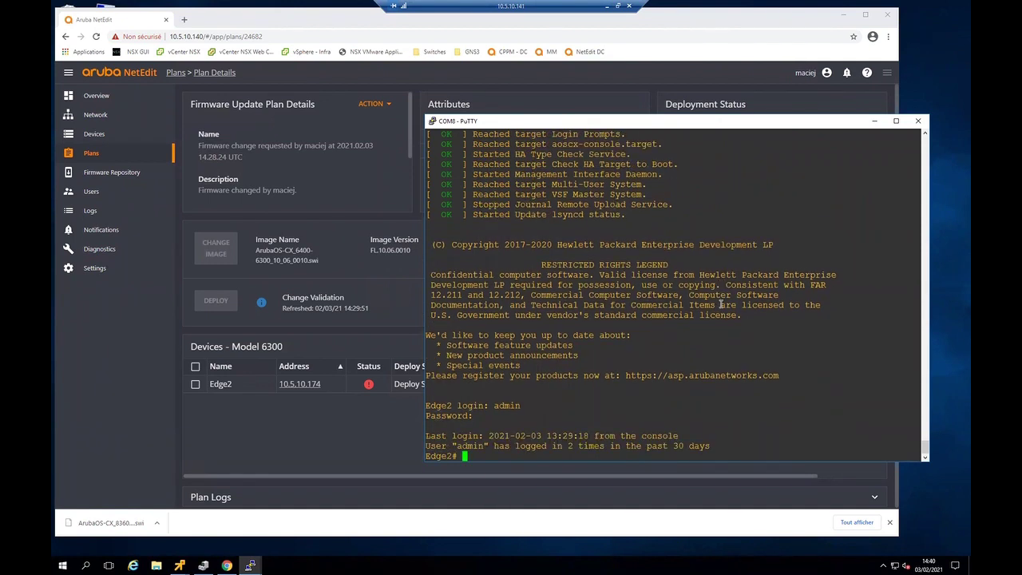
{"action": "key", "text": "Return"}
{"action": "key", "text": "Return"}
{"action": "key", "text": "Return"}
{"action": "type", "text": "sho version"}
{"action": "key", "text": "Return"}
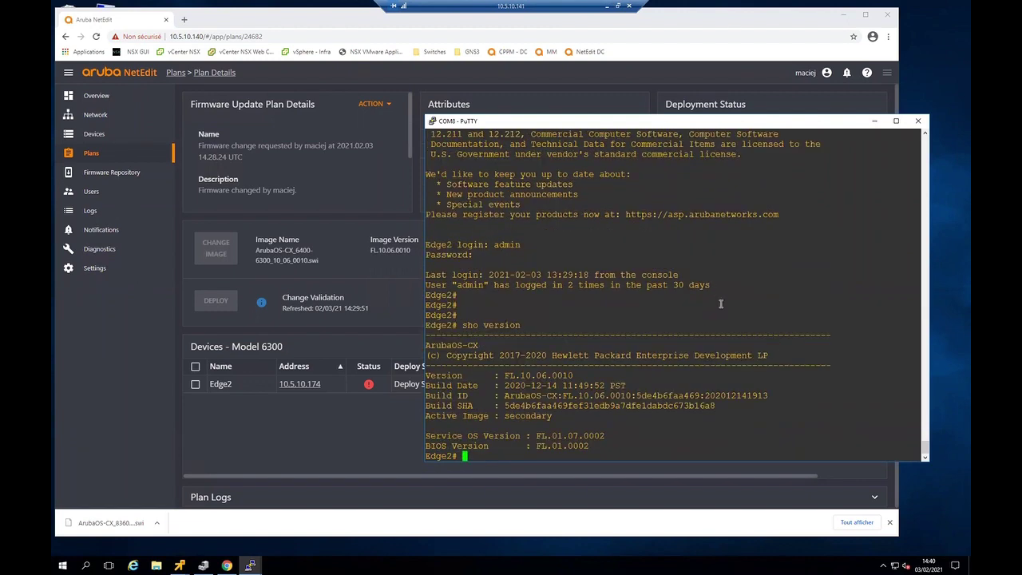